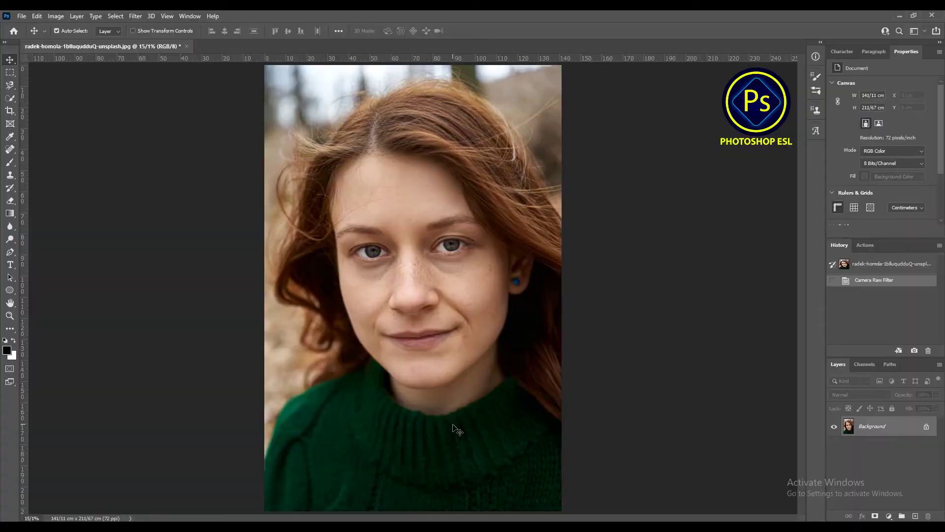
- Zoom in on the portrait and duplicate the Background layer twice
key(z)
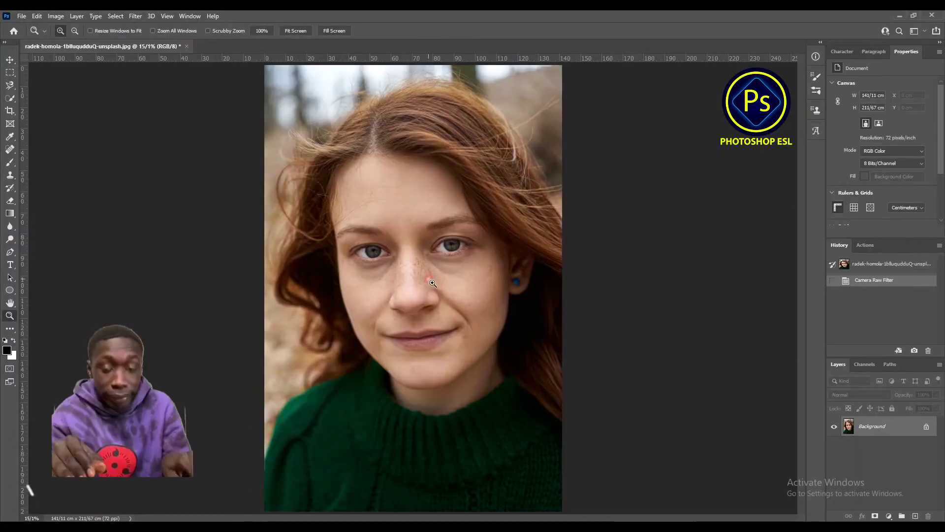
click(432, 283)
click(432, 283)
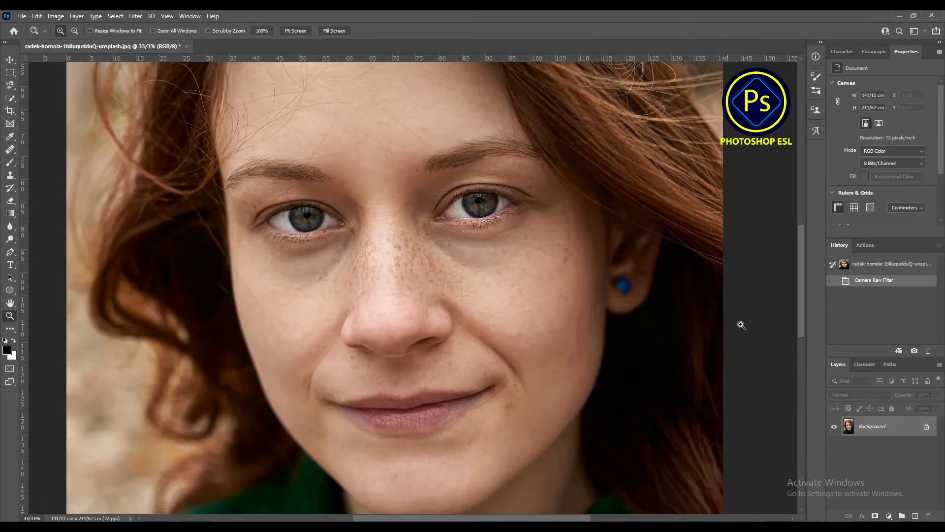
drag(906, 432, 915, 515)
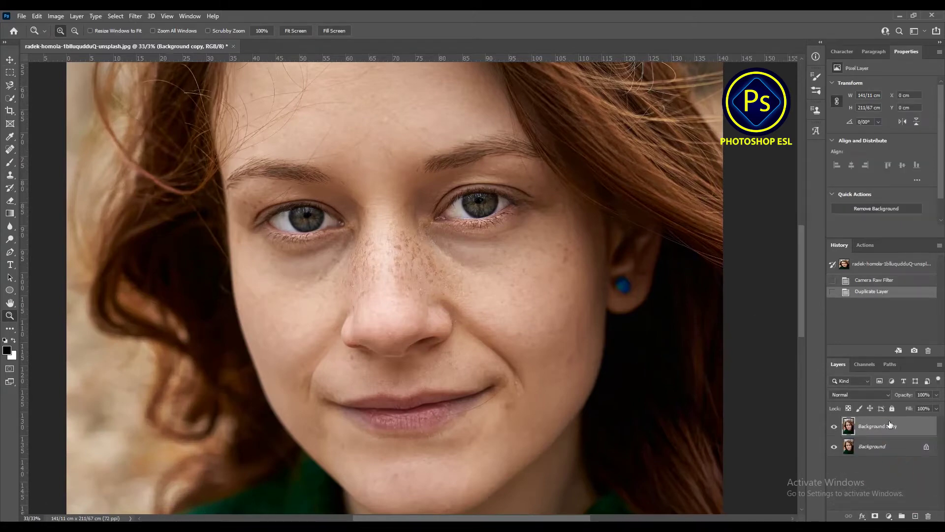
drag(893, 432, 916, 515)
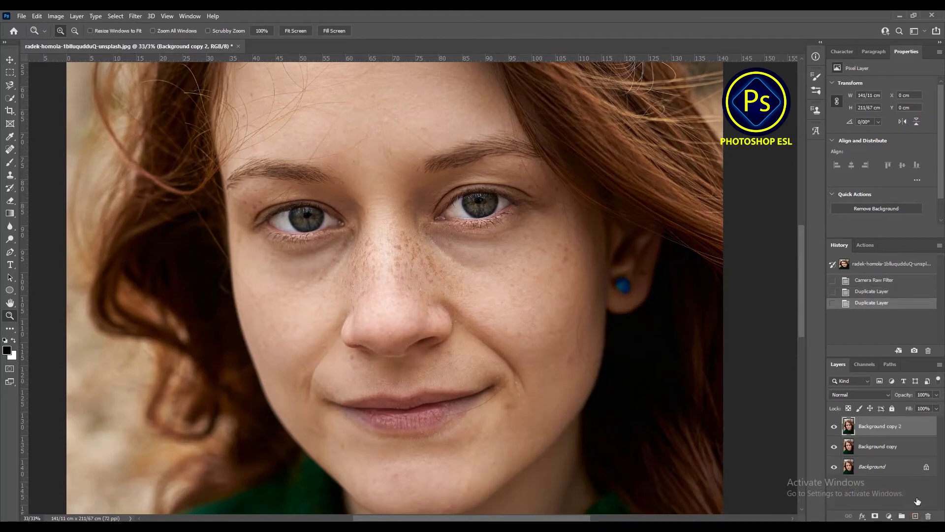
- Rename the copies HIGH FREQ and LOW FREQ, then hide HIGH FREQ
click(881, 429)
double_click(883, 430)
text(HI)
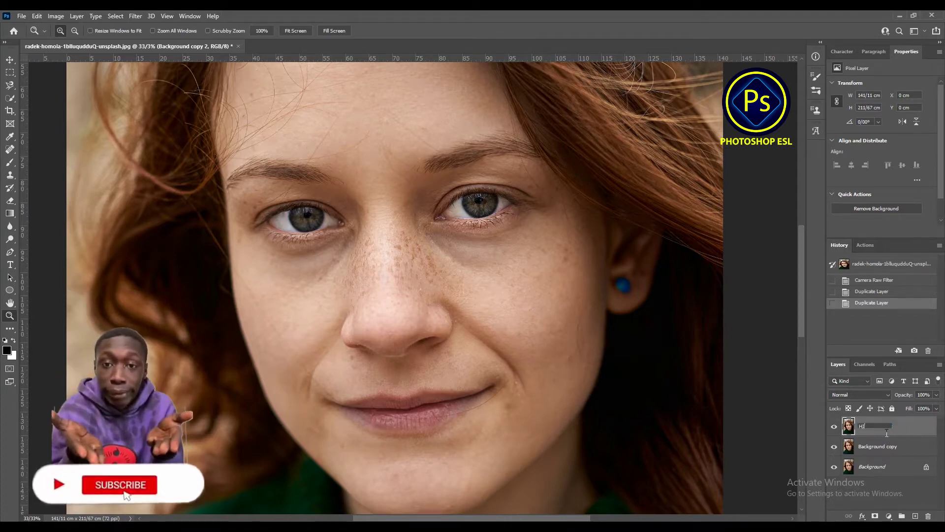
text(GH FREQ)
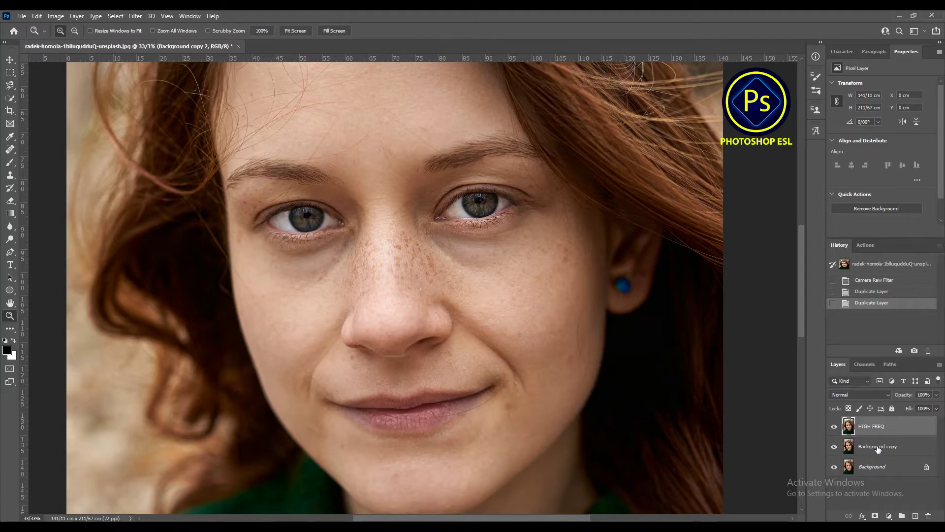
click(876, 448)
double_click(874, 449)
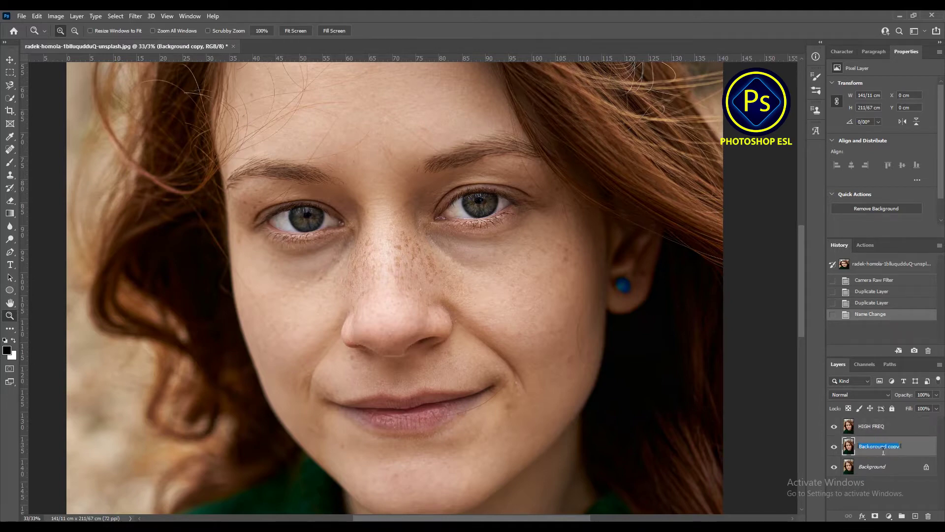
text(LOW FREQ)
click(874, 483)
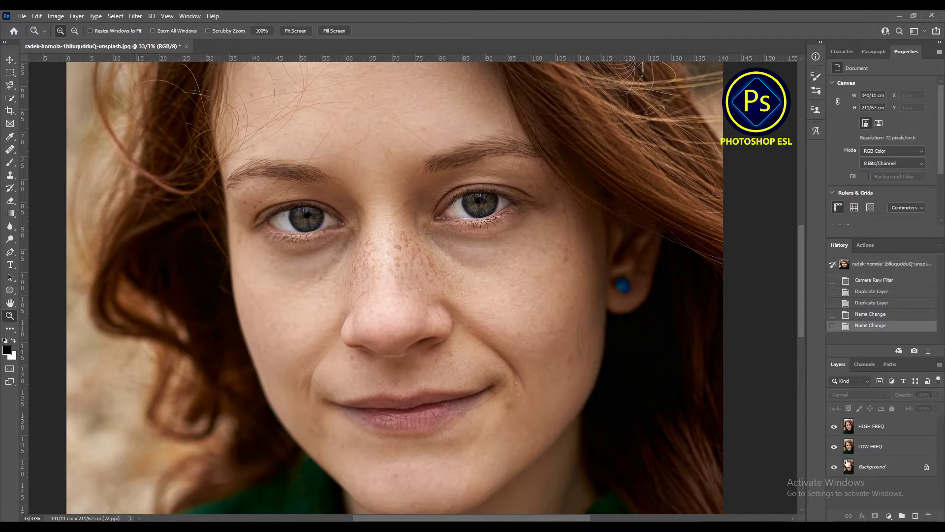
click(834, 426)
- Give LOW FREQ a 31.8 px Gaussian Blur, then make HIGH FREQ visible again
click(884, 448)
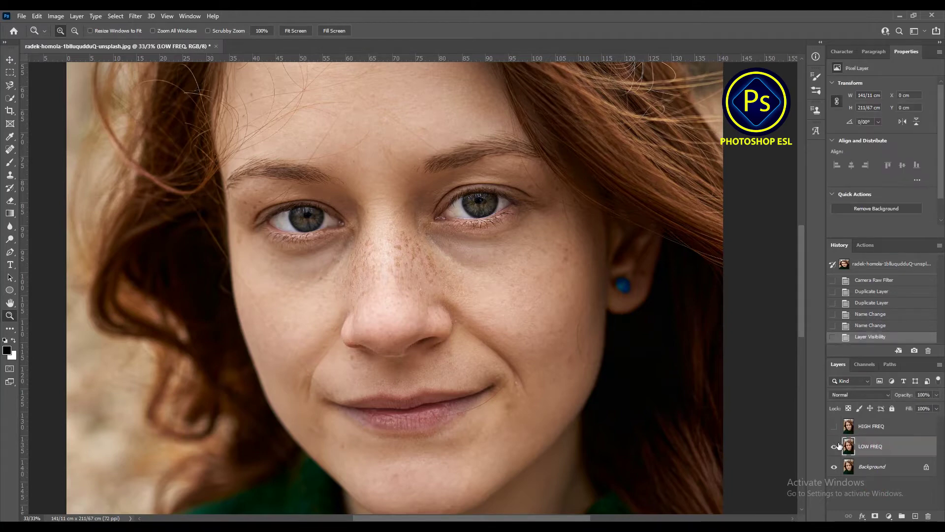
click(134, 16)
mouse_move(140, 142)
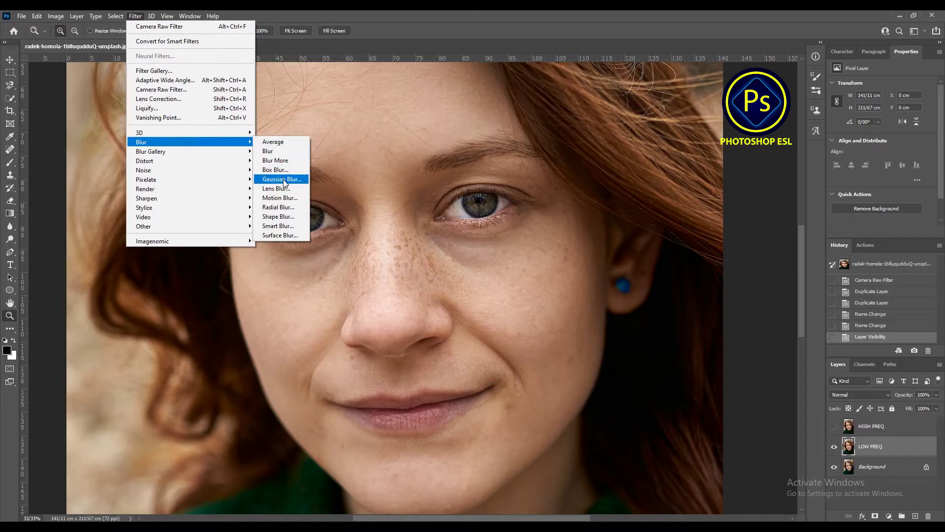
click(284, 181)
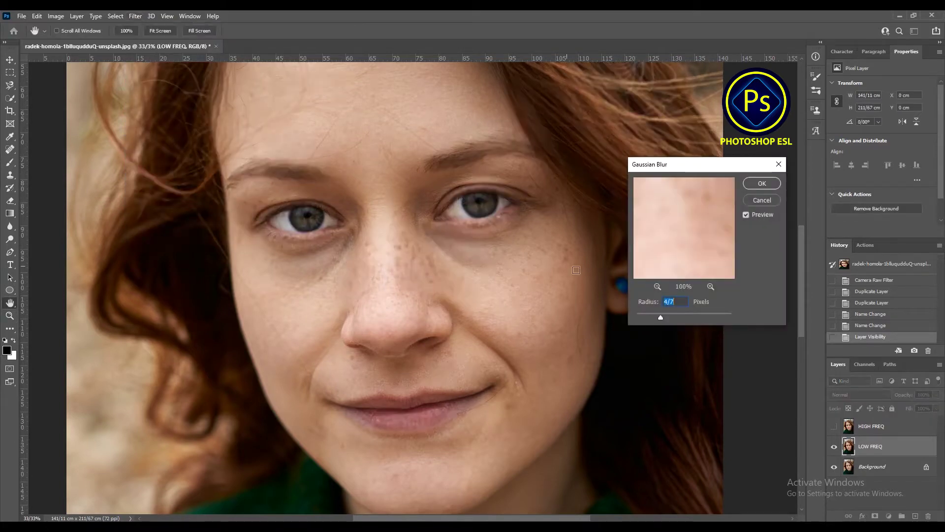
drag(677, 316, 680, 316)
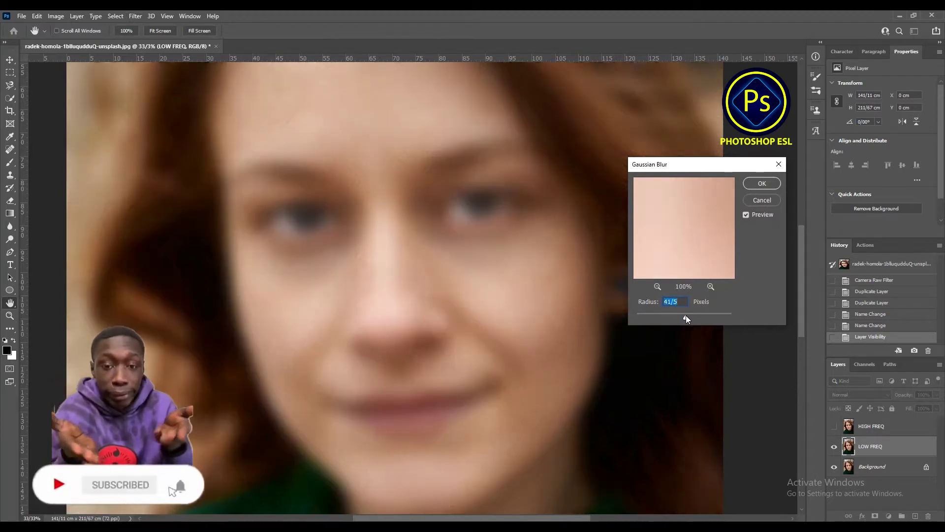
drag(686, 316, 682, 315)
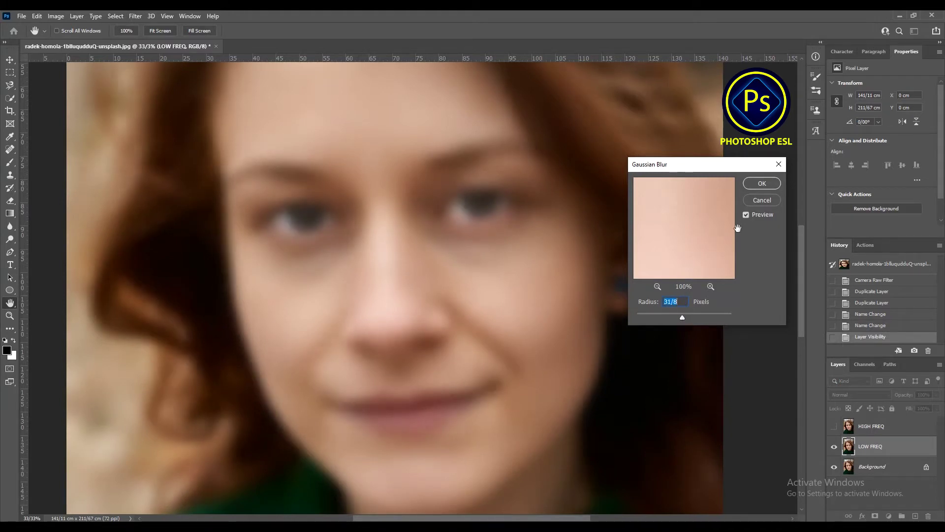
click(762, 183)
key(z)
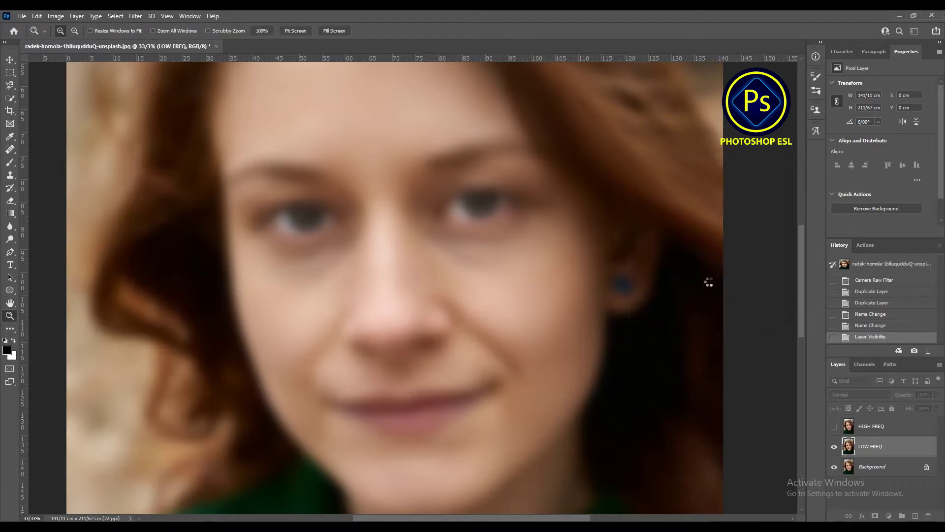
click(836, 426)
- Apply Image to HIGH FREQ, subtracting LOW FREQ with scale 2 and offset 120
click(883, 431)
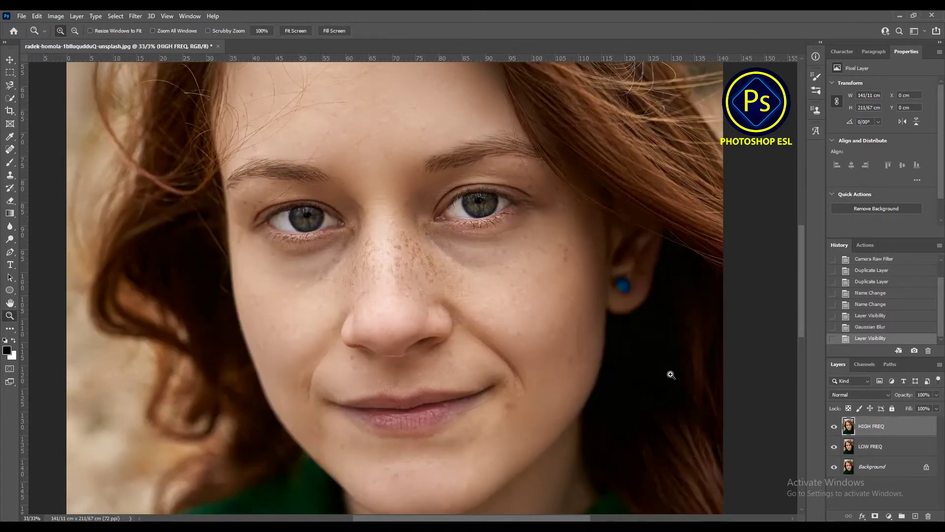
click(56, 16)
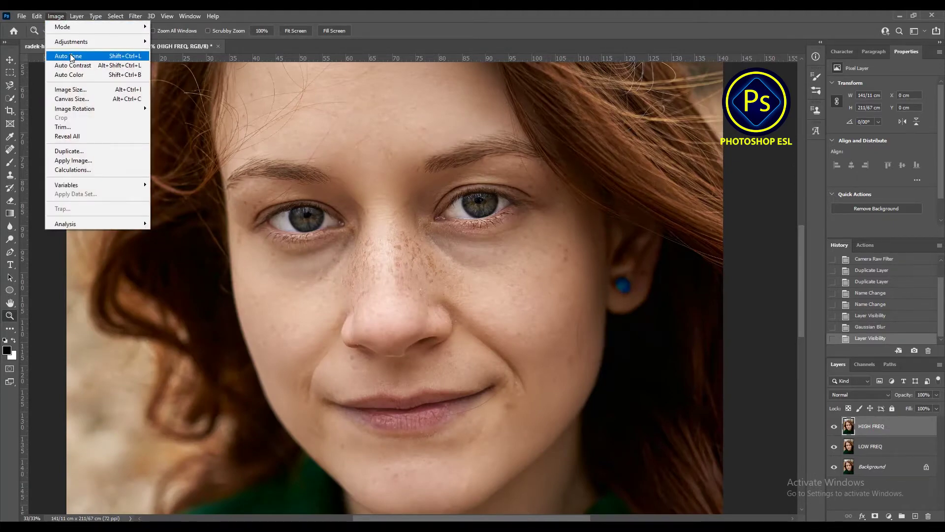
click(74, 160)
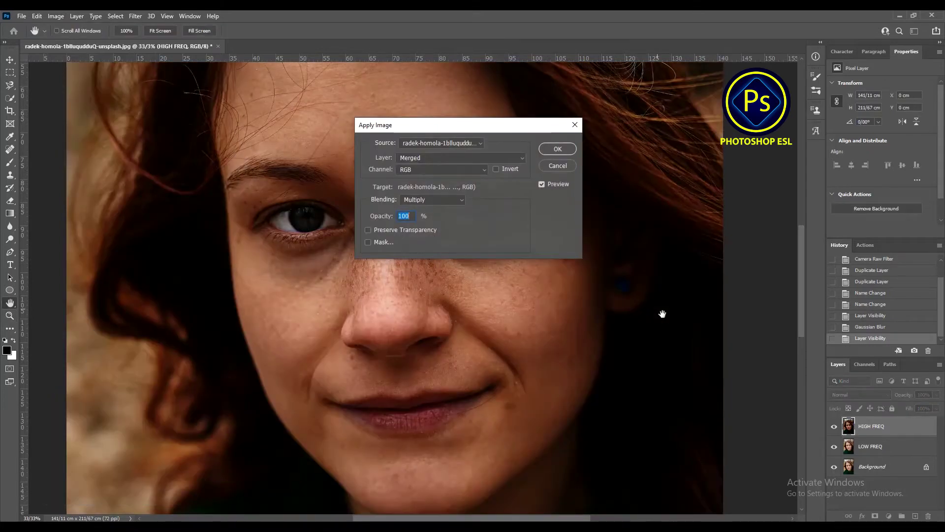
click(425, 158)
click(422, 193)
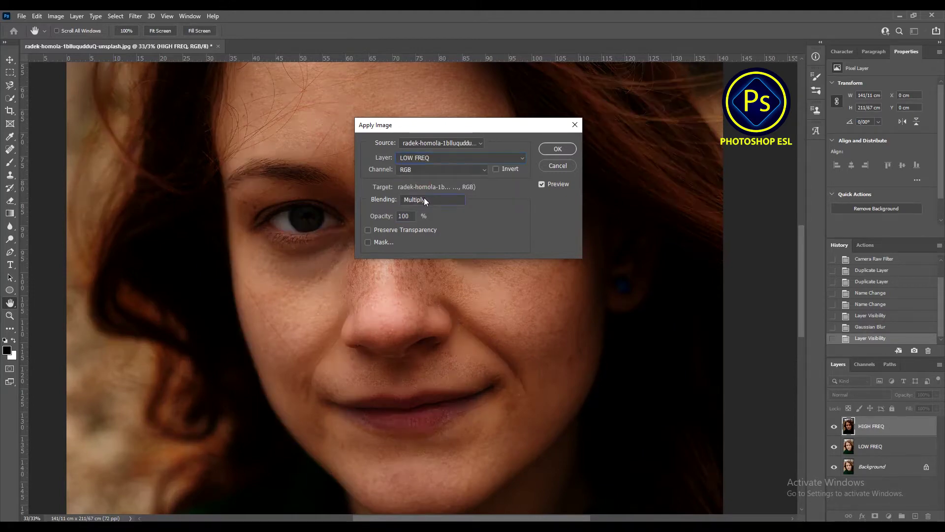
click(424, 199)
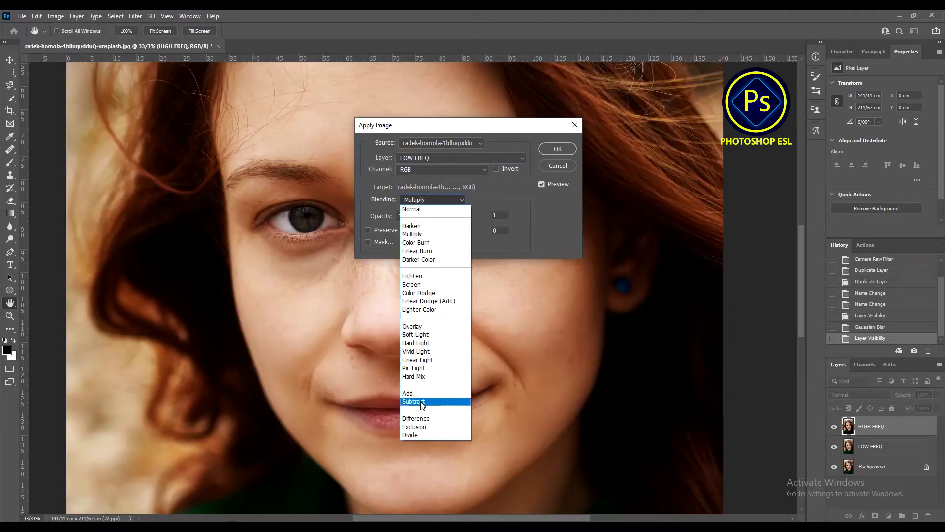
click(424, 402)
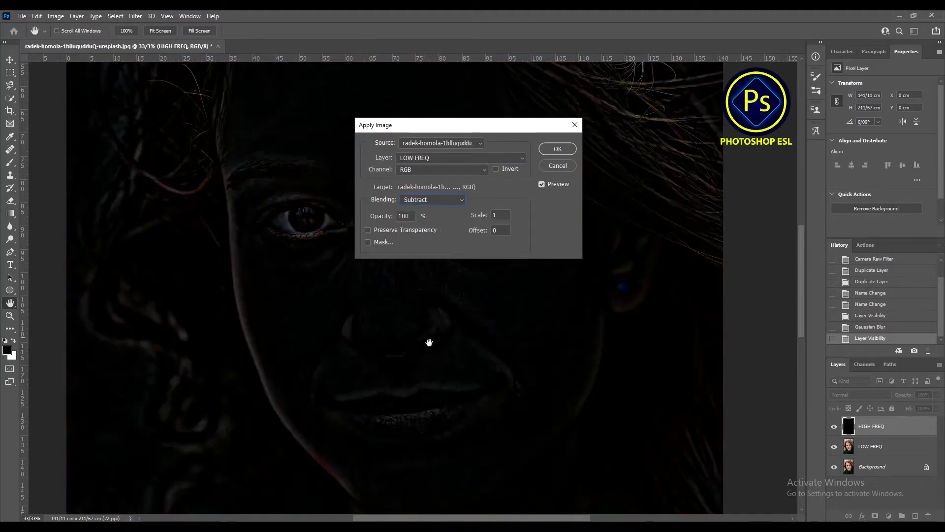
click(485, 216)
text(2)
click(485, 231)
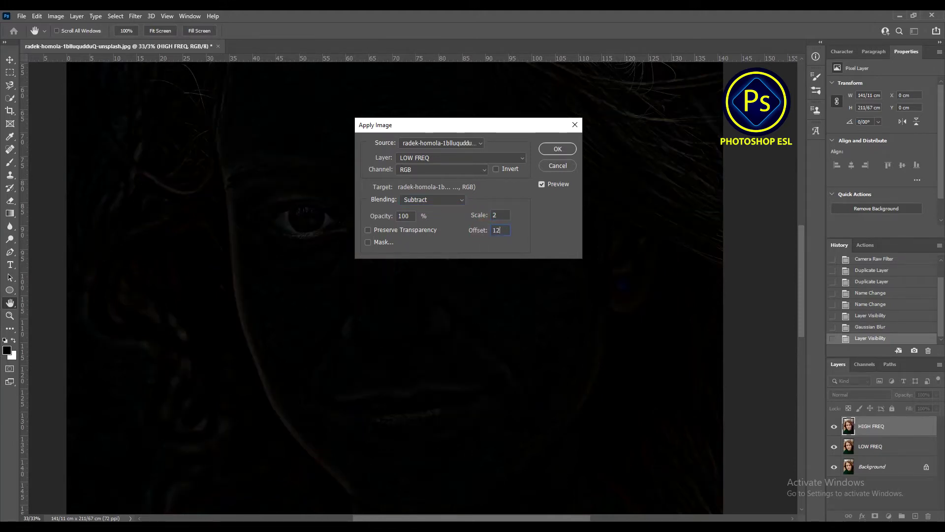
text(8)
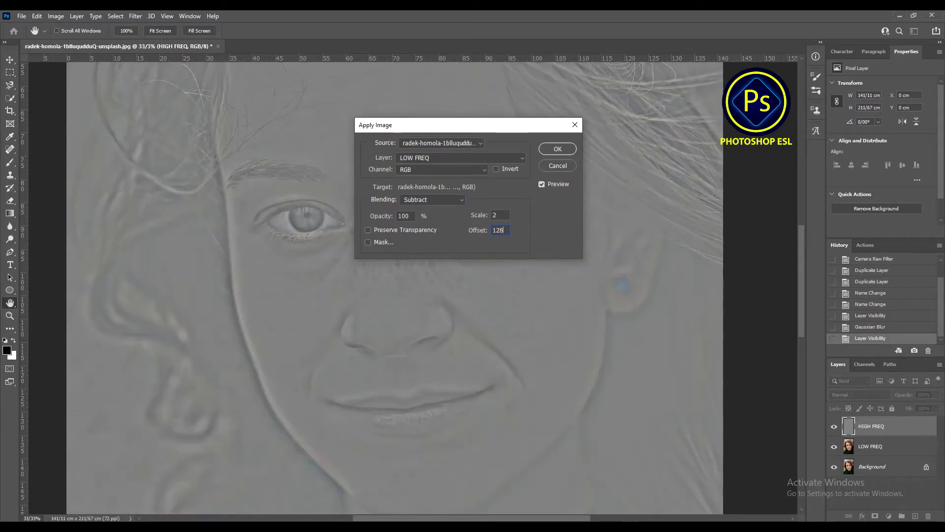
key(BackSpace)
text(0)
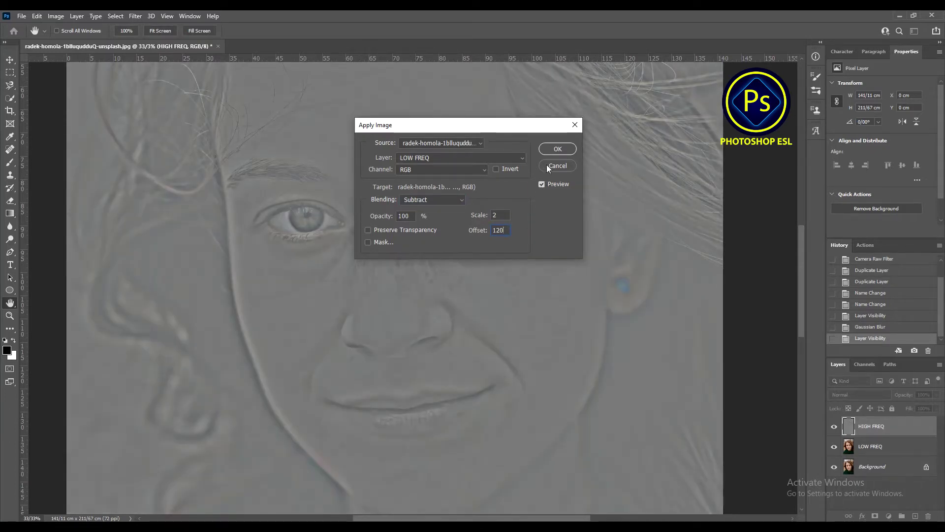
click(556, 148)
key(z)
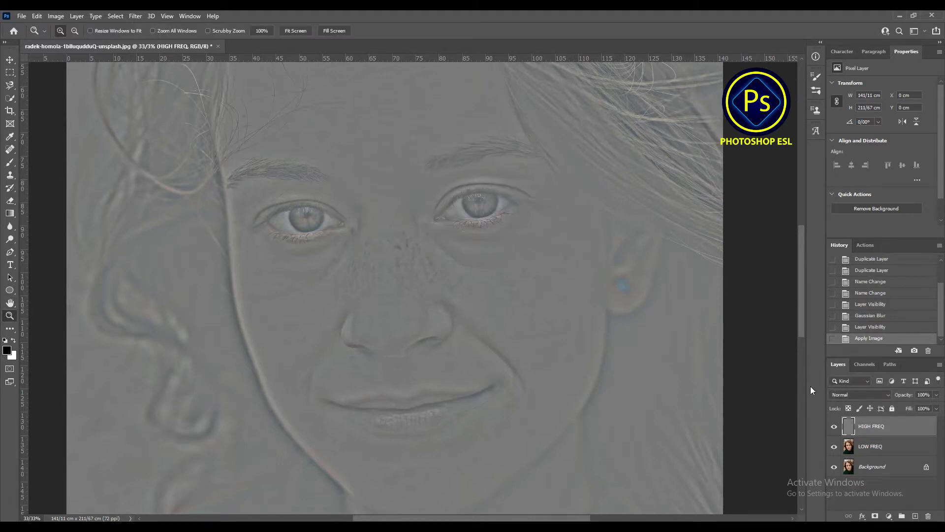
- Set HIGH FREQ to Linear Light blending and select LOW FREQ
click(840, 396)
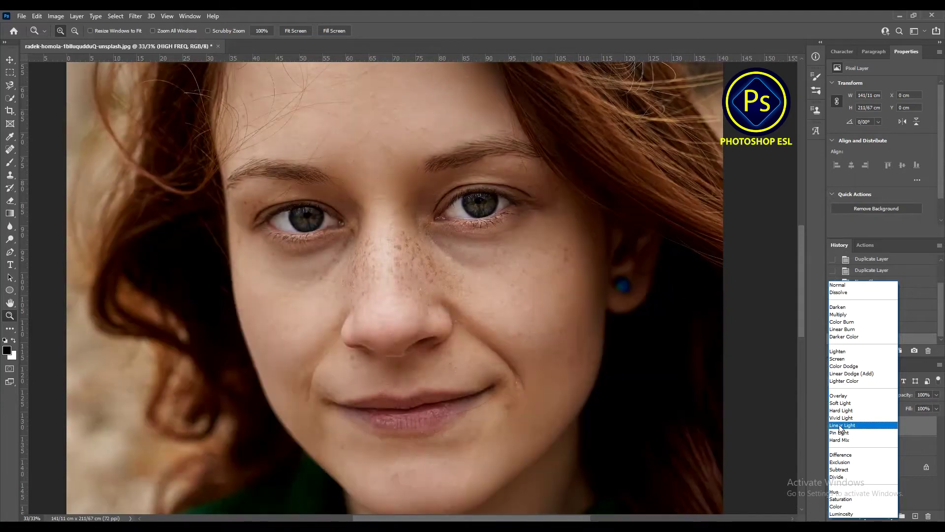
click(839, 425)
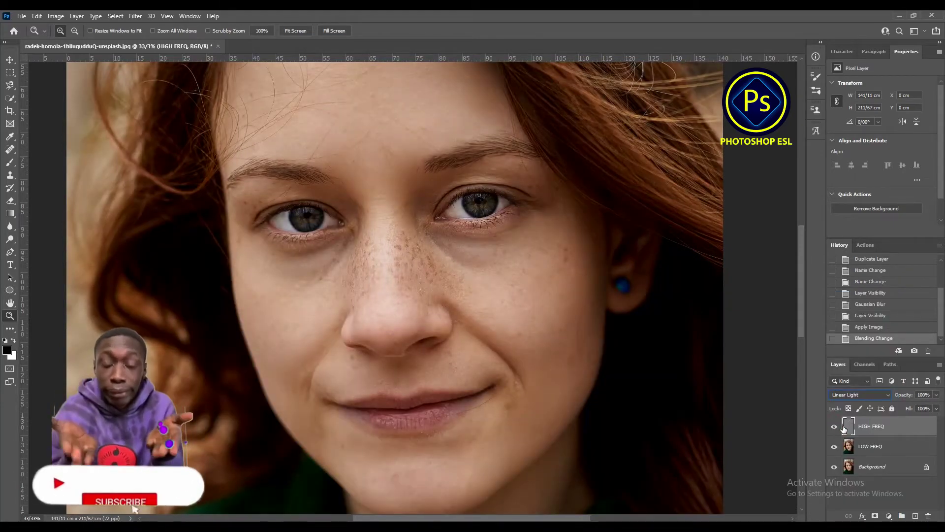
click(872, 446)
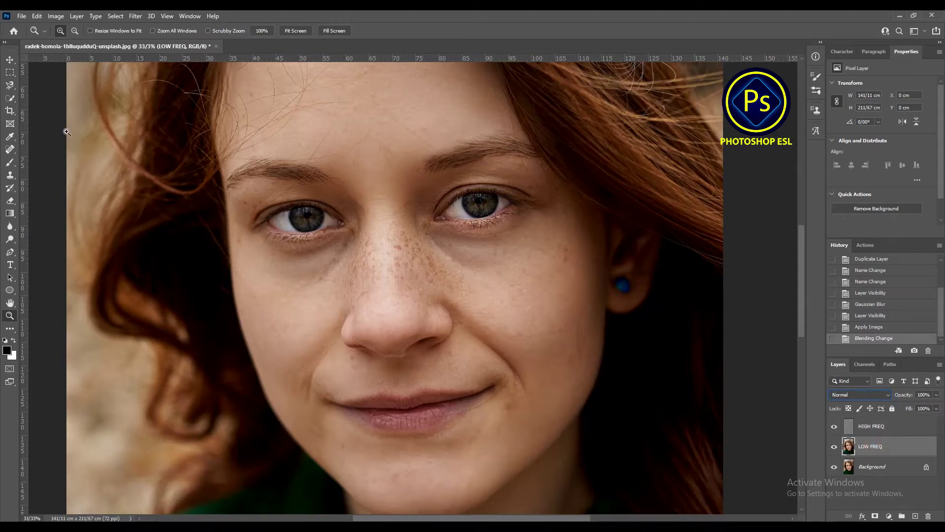
- Freehand-lasso the forehead and hairline area on LOW FREQ
drag(269, 152, 274, 244)
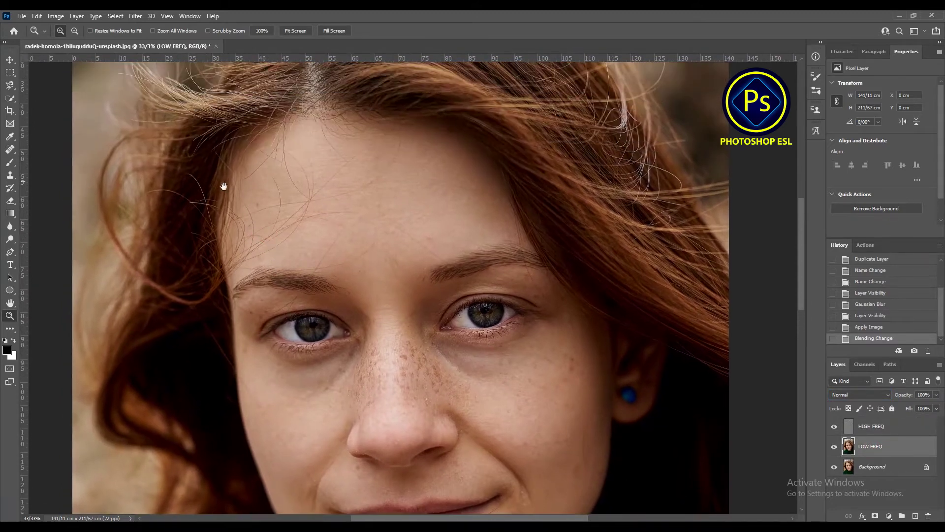
click(11, 87)
right_click(12, 89)
click(55, 85)
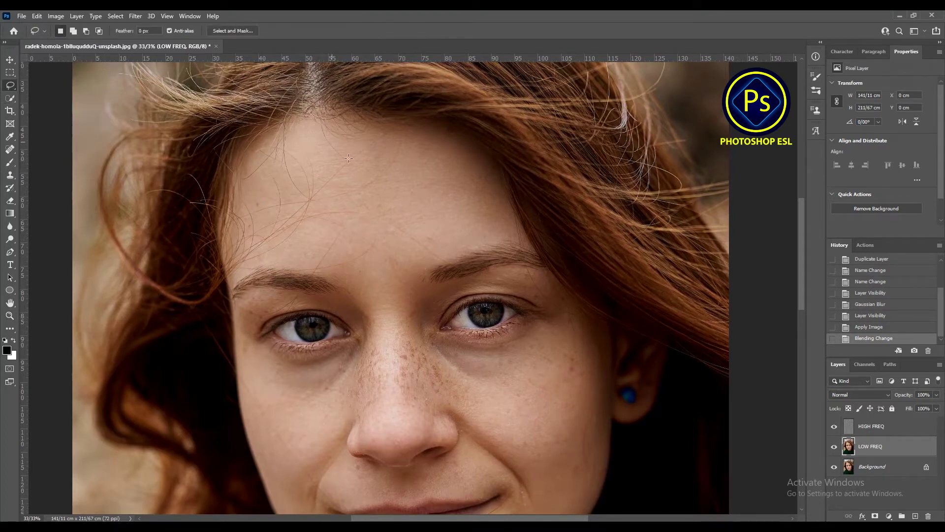
mouse_move(464, 224)
mouse_down()
mouse_move(247, 256)
mouse_move(401, 267)
mouse_up()
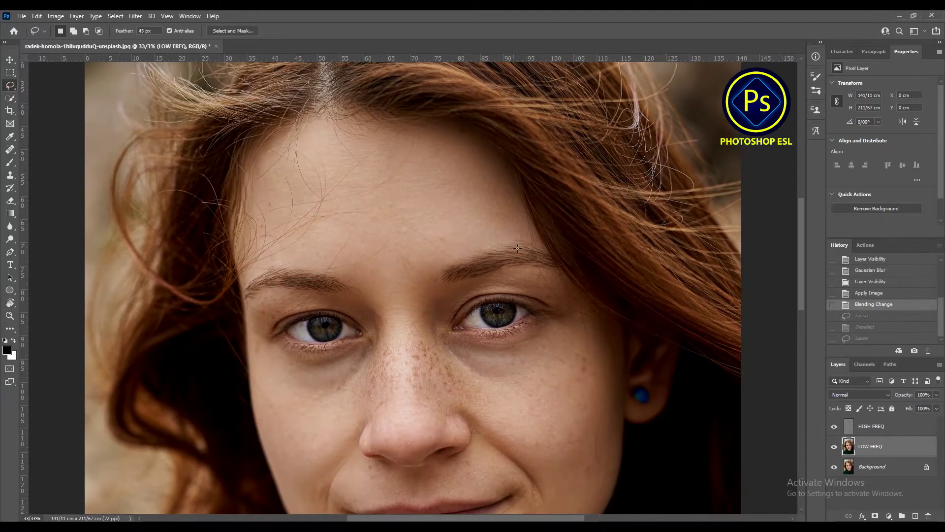
mouse_move(467, 173)
mouse_down()
mouse_move(392, 137)
mouse_move(286, 167)
mouse_up()
mouse_move(268, 238)
mouse_down()
mouse_move(359, 261)
mouse_move(457, 244)
mouse_move(500, 224)
mouse_move(499, 213)
mouse_up()
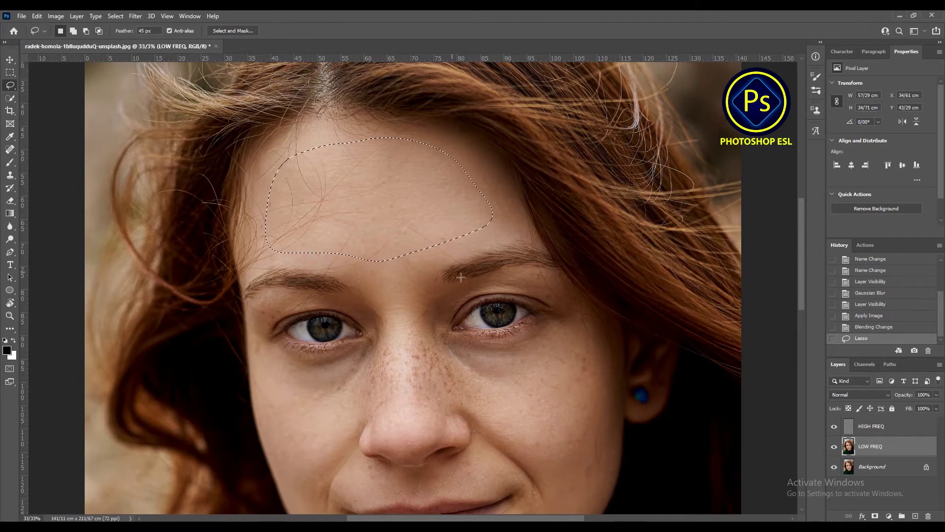
- Blur the forehead selection with a 55.3 px Gaussian Blur
click(137, 17)
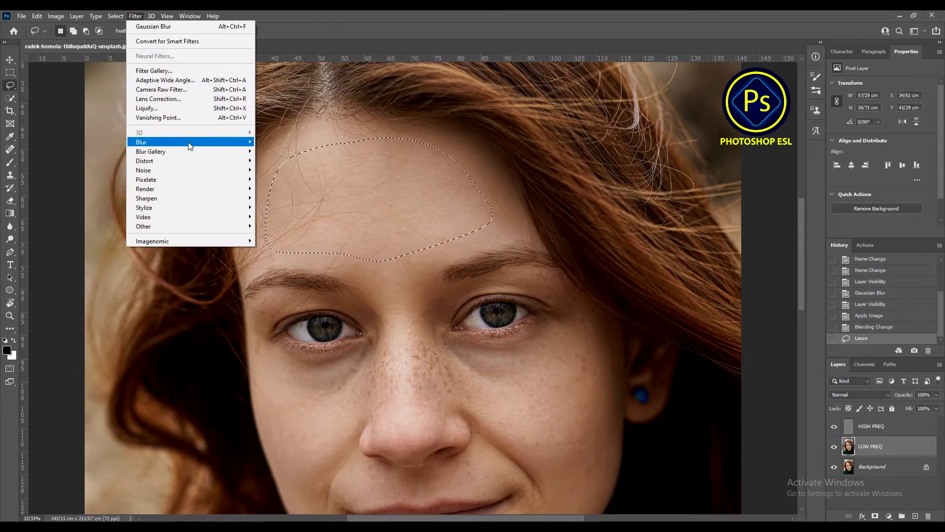
click(275, 179)
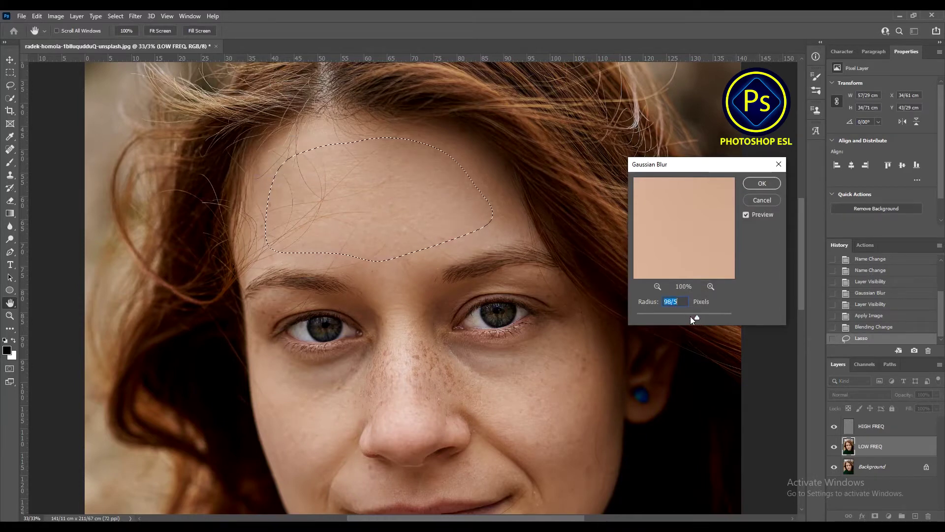
drag(657, 316, 690, 315)
click(522, 208)
click(756, 185)
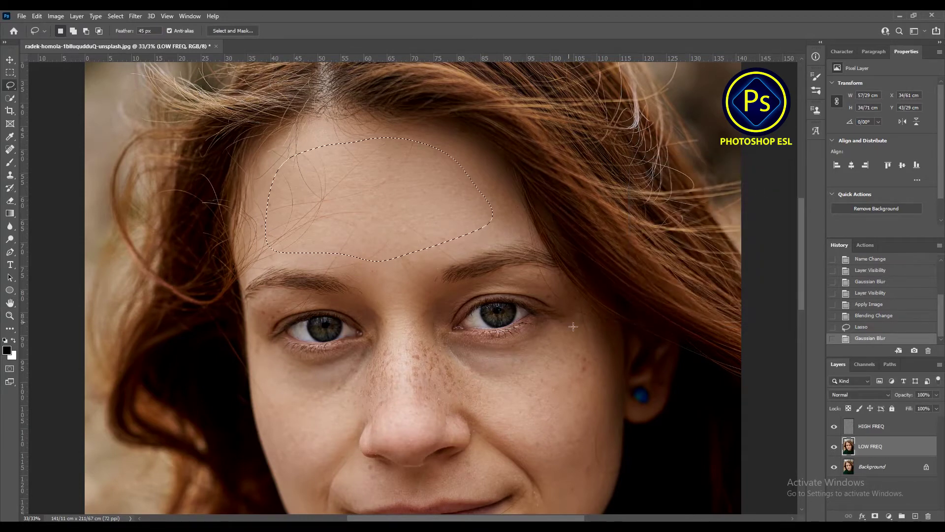
mouse_move(596, 318)
mouse_down()
mouse_move(463, 353)
mouse_move(600, 500)
mouse_up()
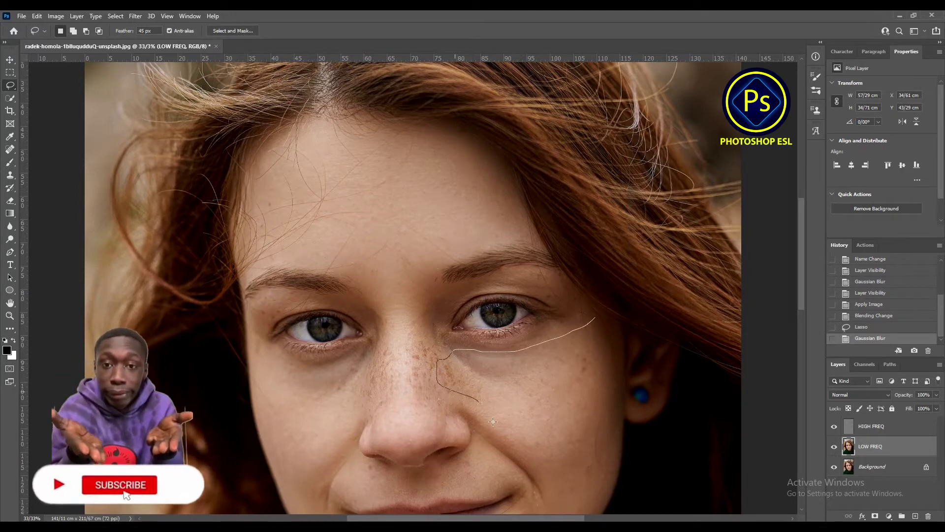
- Reapply the Gaussian Blur to the lassoed cheek and the other cheek's under-eye area
drag(600, 500, 607, 352)
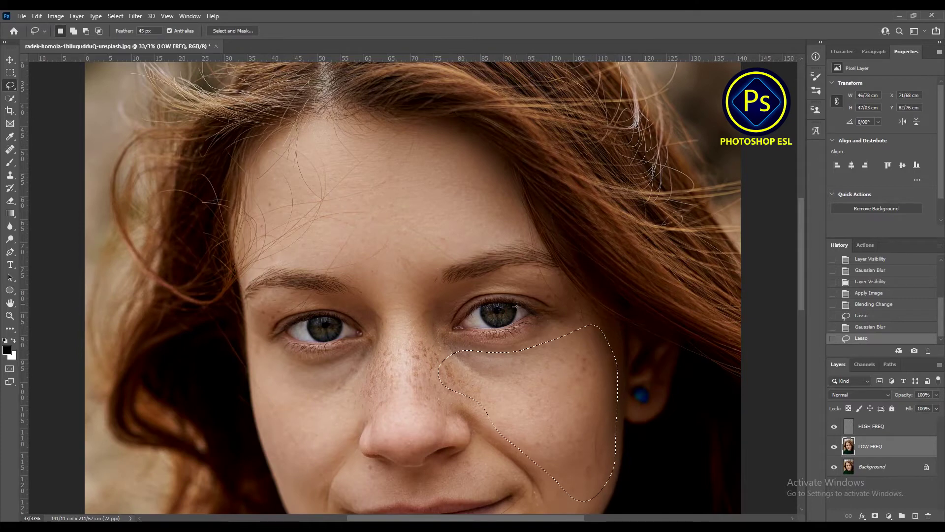
click(142, 19)
click(147, 26)
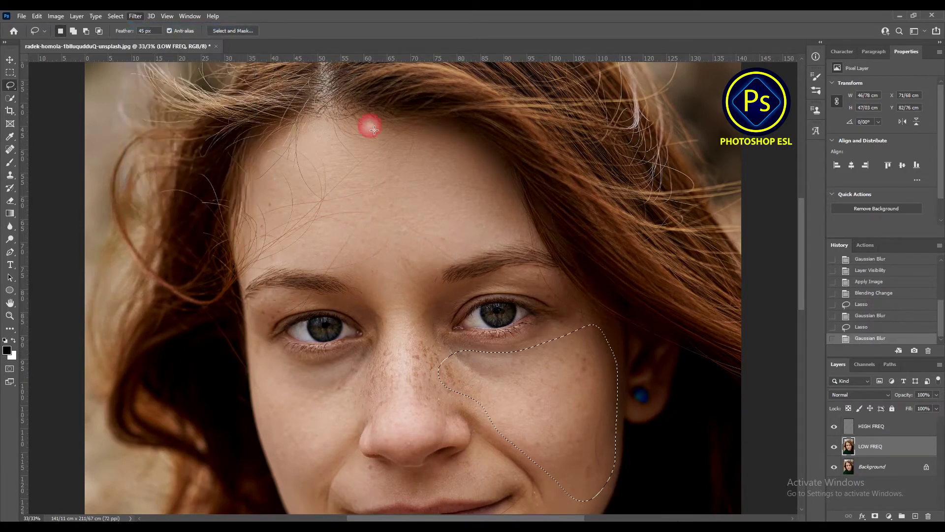
mouse_move(367, 408)
mouse_down()
mouse_move(279, 441)
mouse_move(271, 376)
mouse_up()
drag(330, 368, 377, 354)
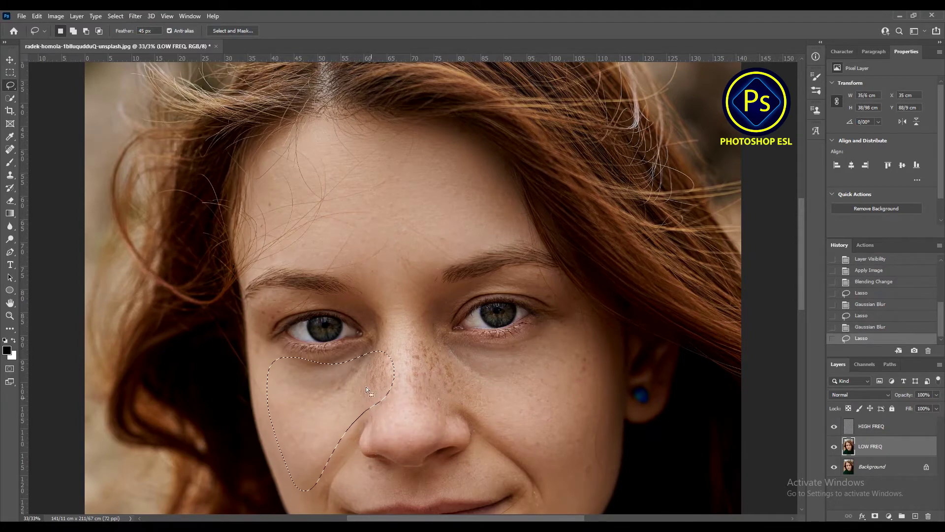
click(135, 16)
click(147, 26)
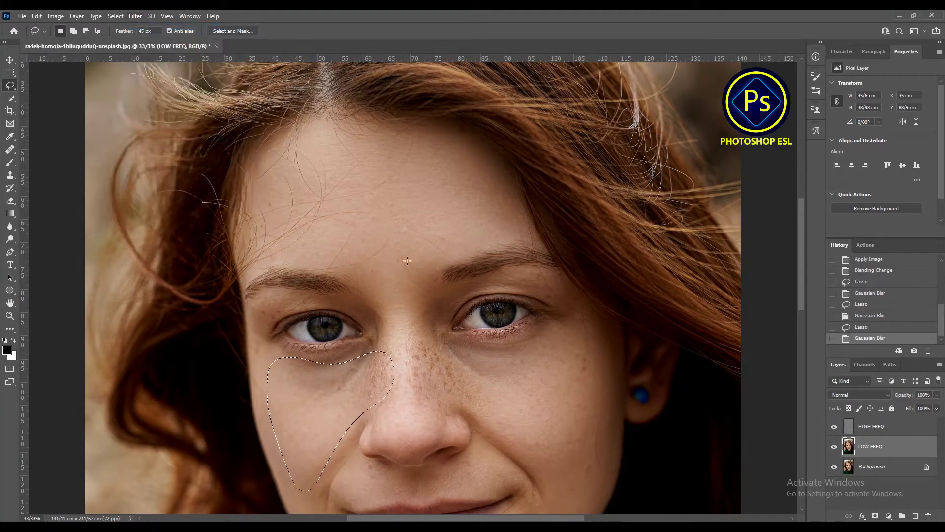
- Lasso and blur the cheek beside the mouth, then deselect
drag(495, 439, 450, 287)
drag(561, 297, 464, 406)
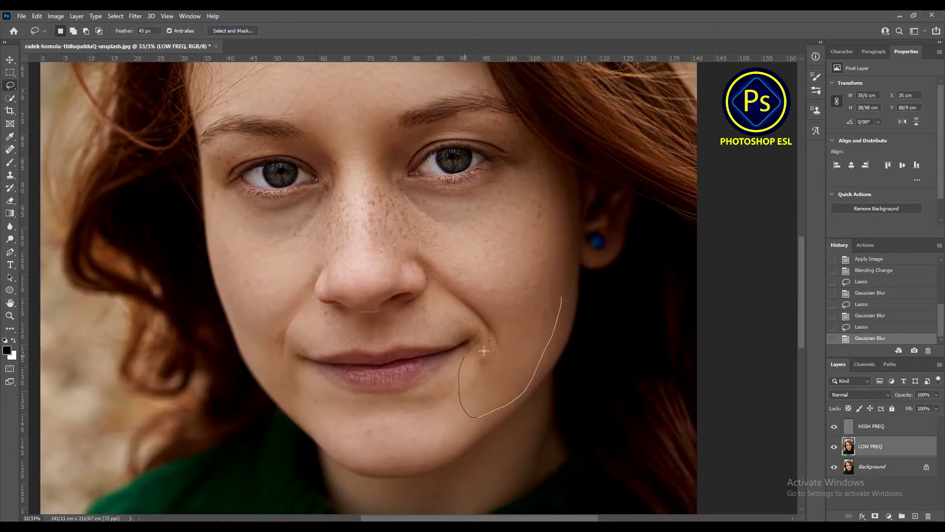
drag(483, 326, 575, 256)
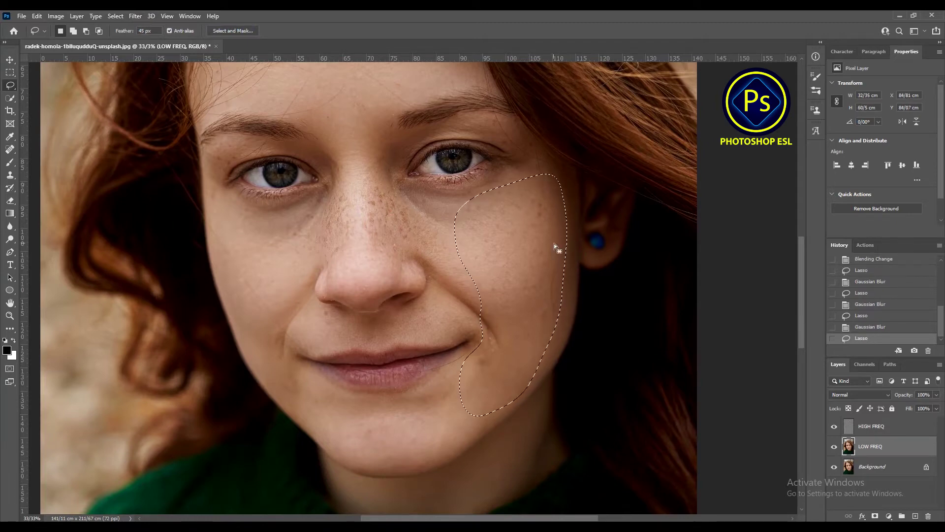
click(135, 16)
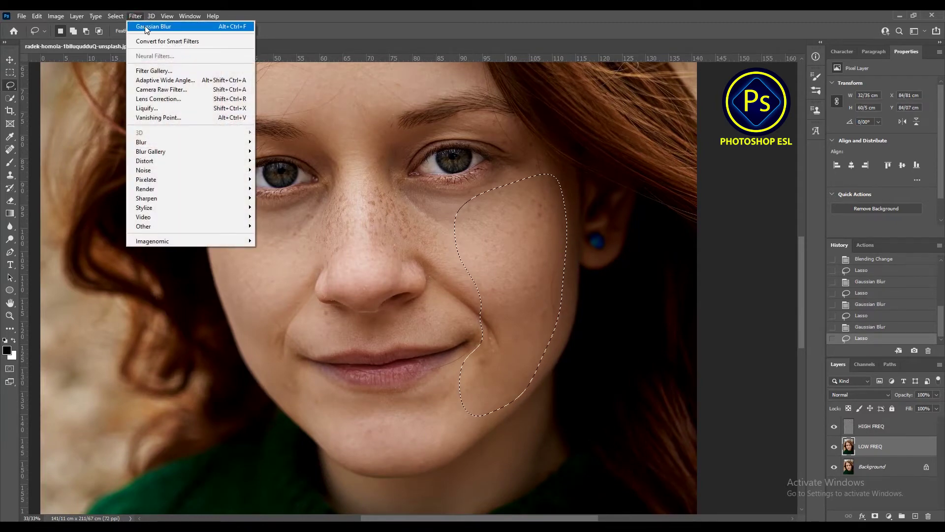
click(144, 25)
key(ctrl+d)
- Lasso and blur the chin, a cheek patch, and the nose area
drag(442, 452, 401, 465)
mouse_move(315, 414)
mouse_down()
mouse_move(355, 397)
mouse_move(444, 397)
mouse_move(468, 414)
mouse_up()
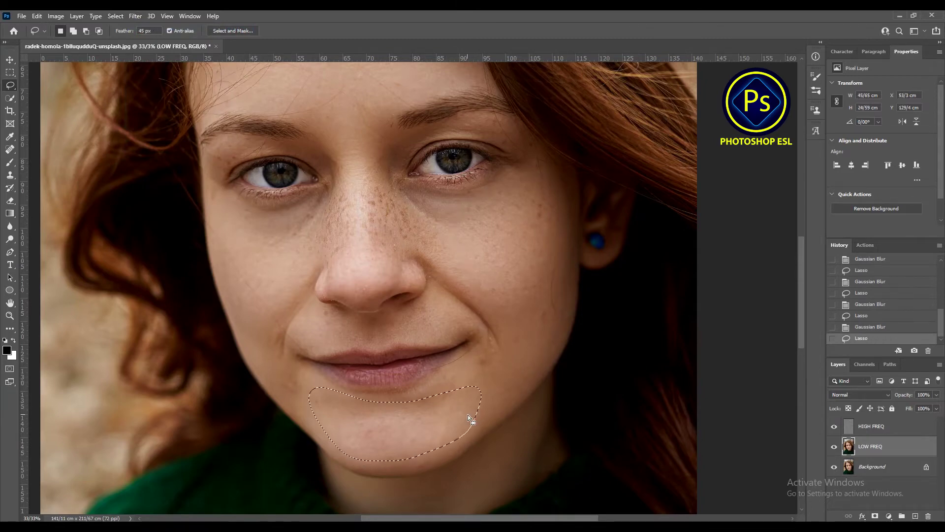
click(135, 16)
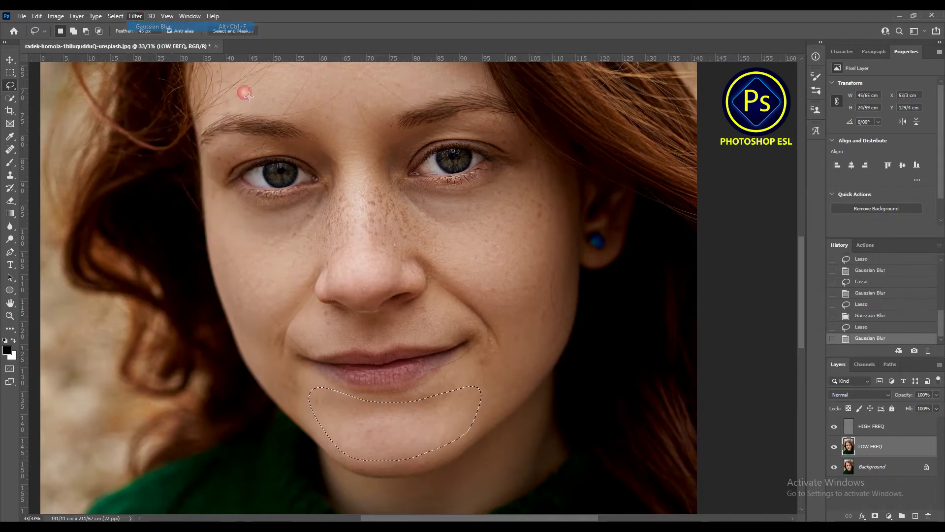
mouse_move(284, 298)
mouse_down()
mouse_move(308, 413)
mouse_move(261, 364)
mouse_move(222, 247)
mouse_move(297, 258)
mouse_move(290, 276)
mouse_up()
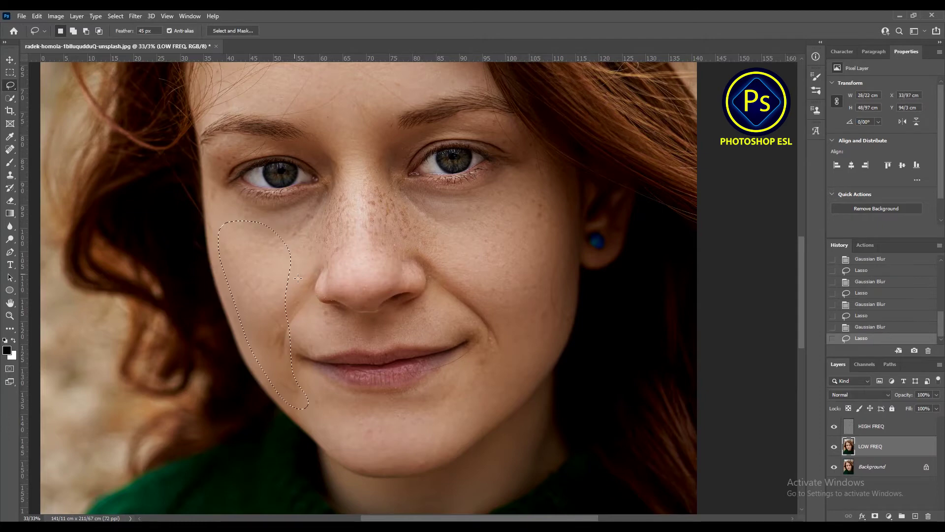
click(136, 16)
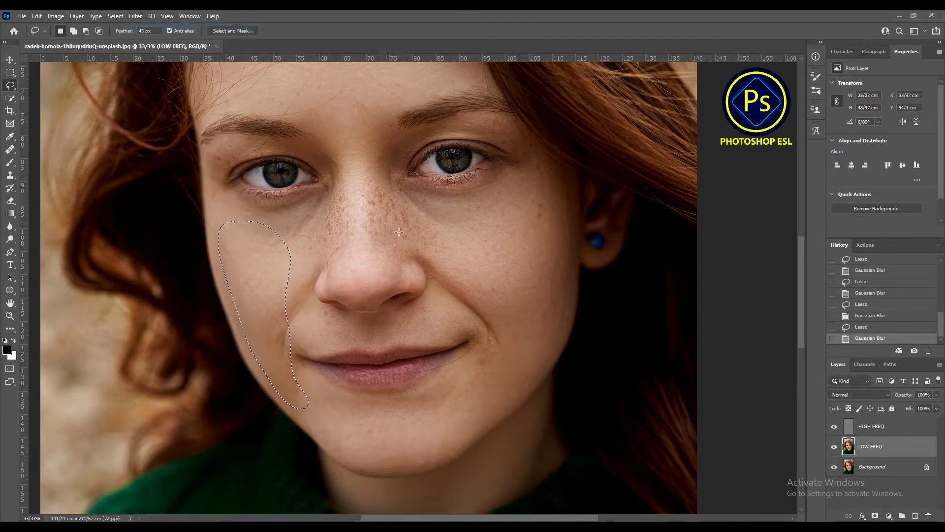
mouse_move(446, 249)
mouse_down()
mouse_move(397, 247)
mouse_move(331, 269)
mouse_up()
drag(302, 232, 341, 193)
drag(381, 165, 425, 203)
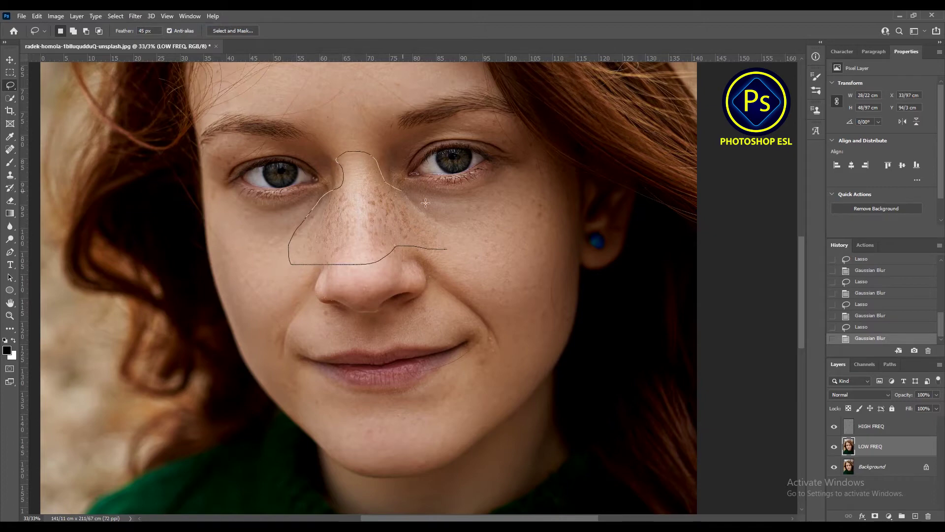
drag(466, 231, 445, 249)
click(134, 16)
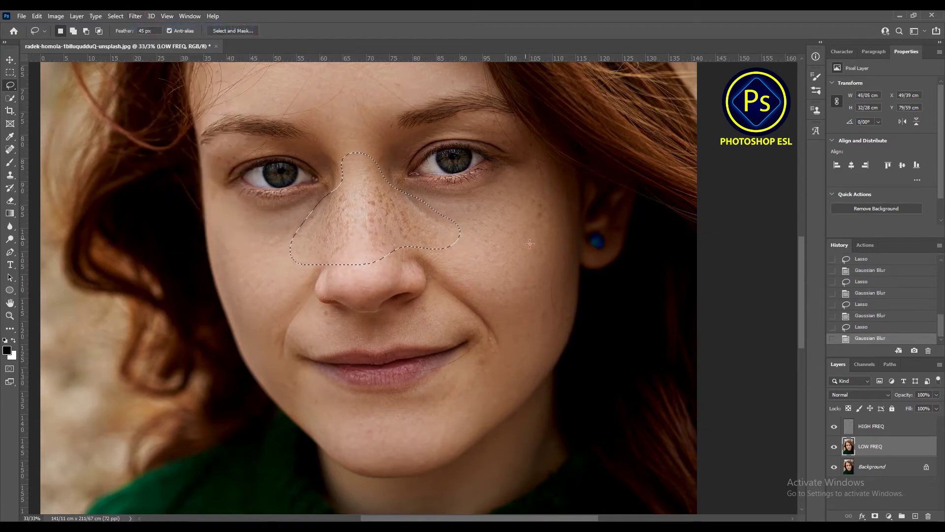
- Blur the area under the right eye and clear the selection
mouse_move(535, 244)
mouse_down()
mouse_move(478, 198)
mouse_move(487, 248)
mouse_up()
click(135, 16)
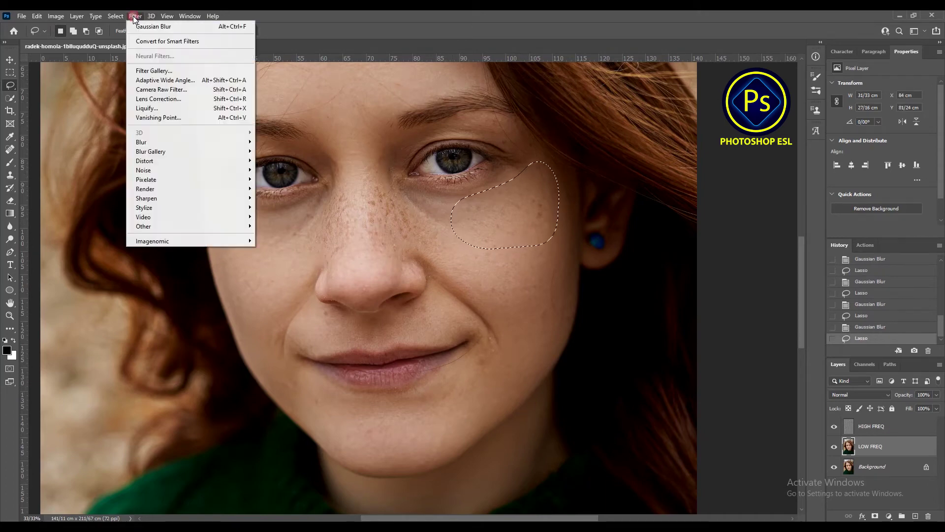
click(148, 26)
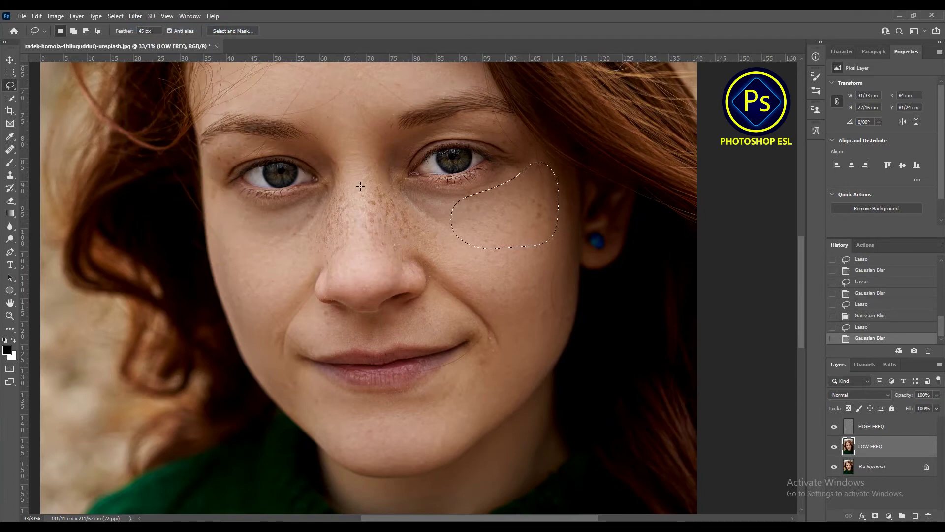
key(ctrl+d)
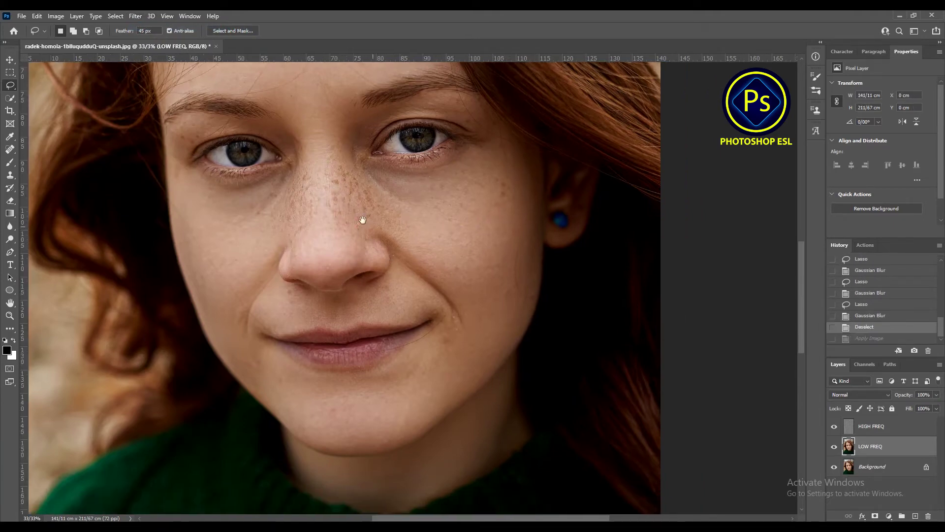
- Lasso and blur the forehead along the brow, then deselect
drag(363, 220, 406, 353)
drag(392, 226, 317, 226)
drag(245, 196, 444, 145)
click(135, 16)
click(222, 26)
key(ctrl+d)
scroll(467, 261, up, 2)
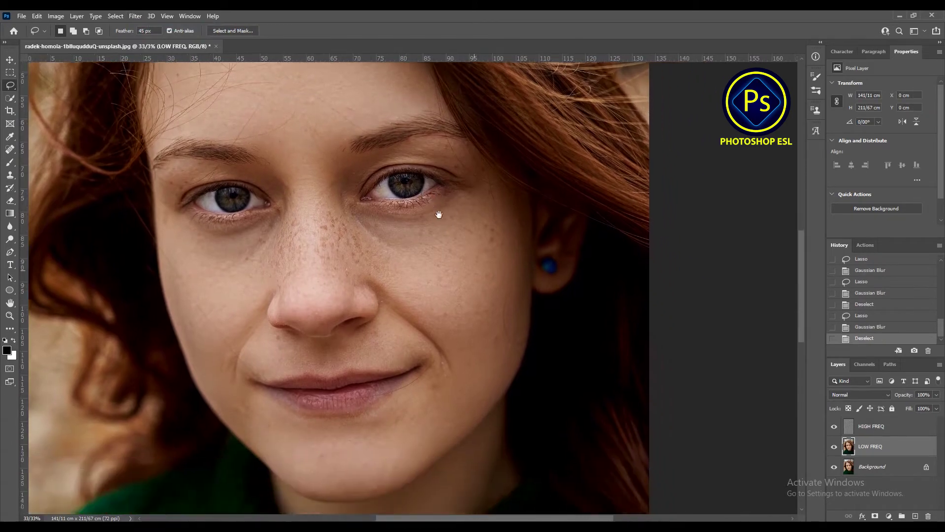
key(z)
click(452, 289)
click(442, 289)
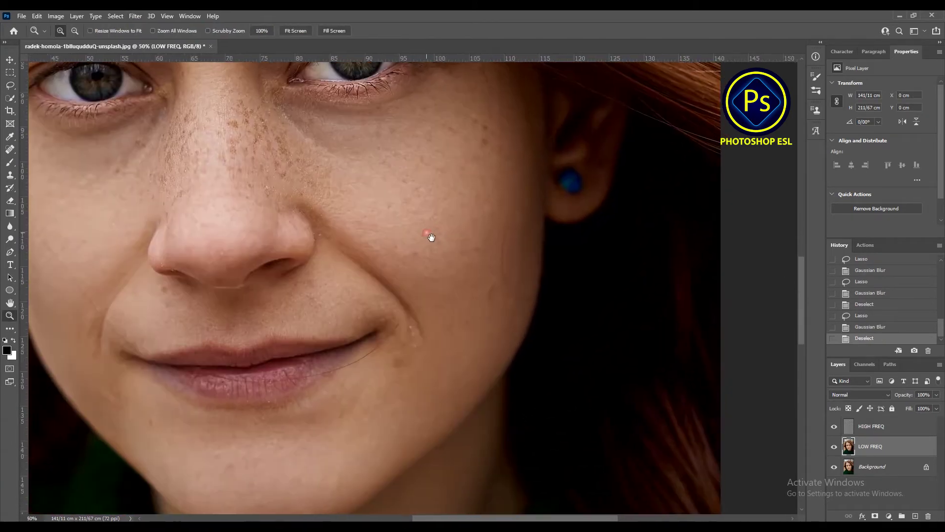
drag(838, 432, 839, 449)
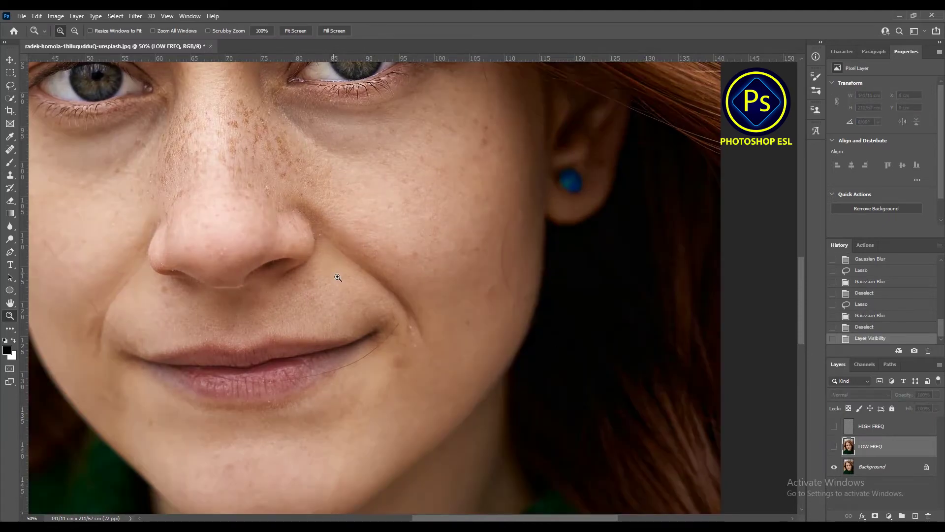
alt+click(338, 278)
alt+click(338, 277)
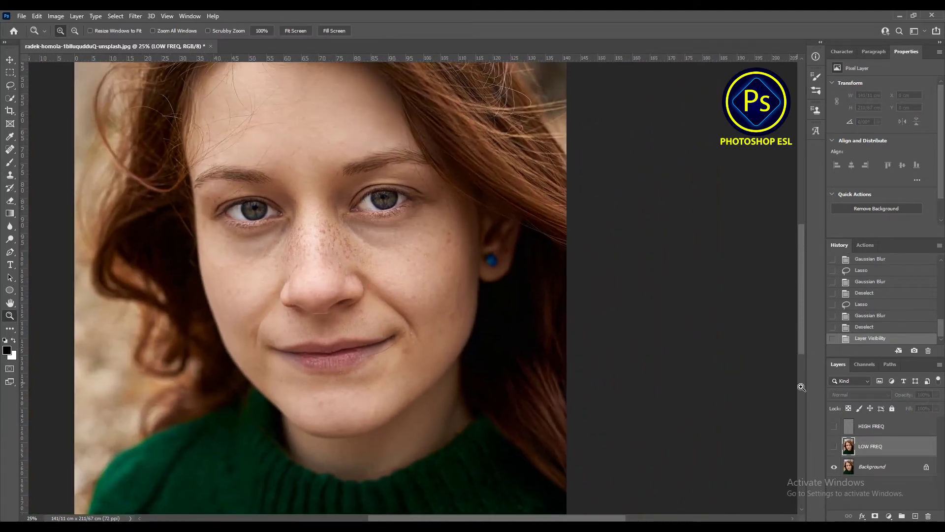
drag(834, 432, 837, 449)
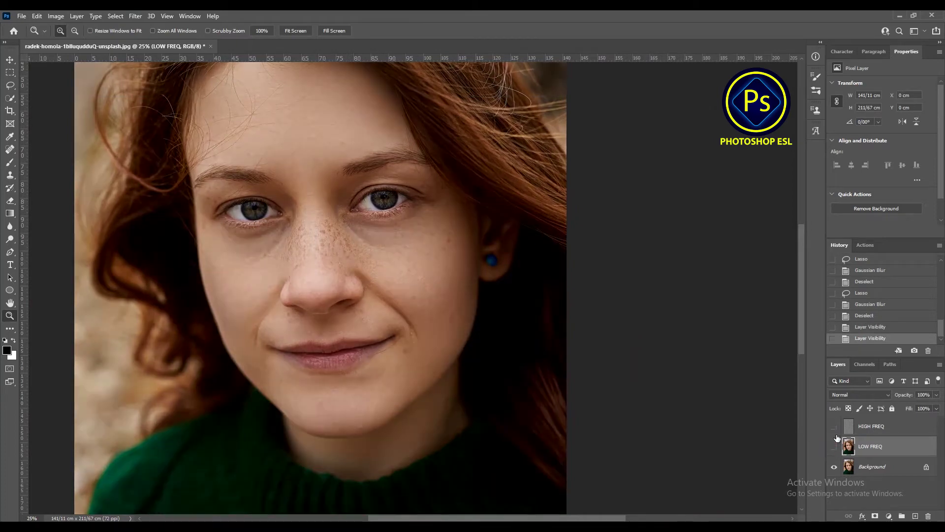
click(837, 437)
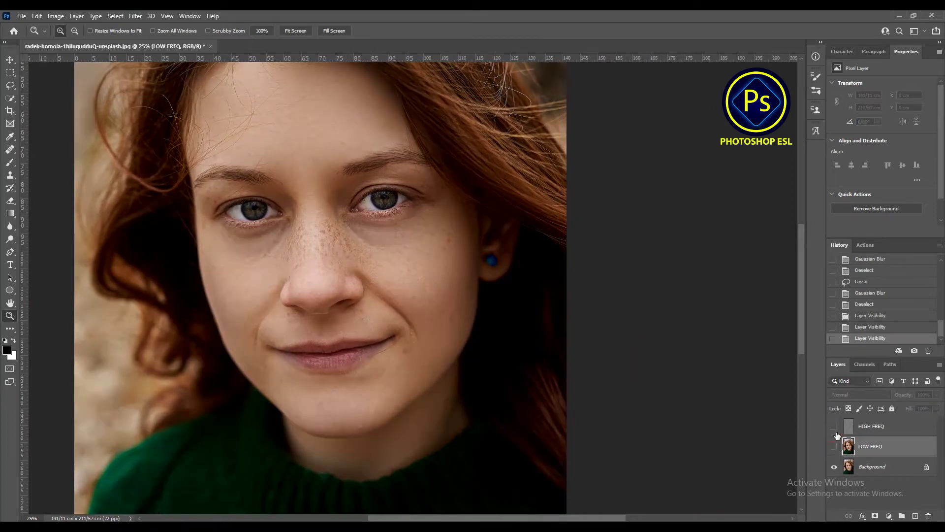
click(836, 446)
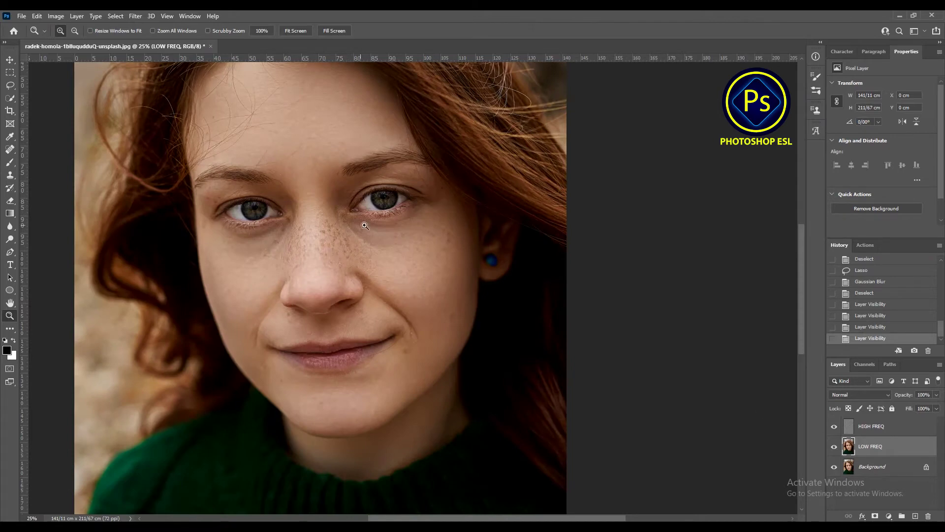
click(341, 205)
click(314, 192)
click(335, 241)
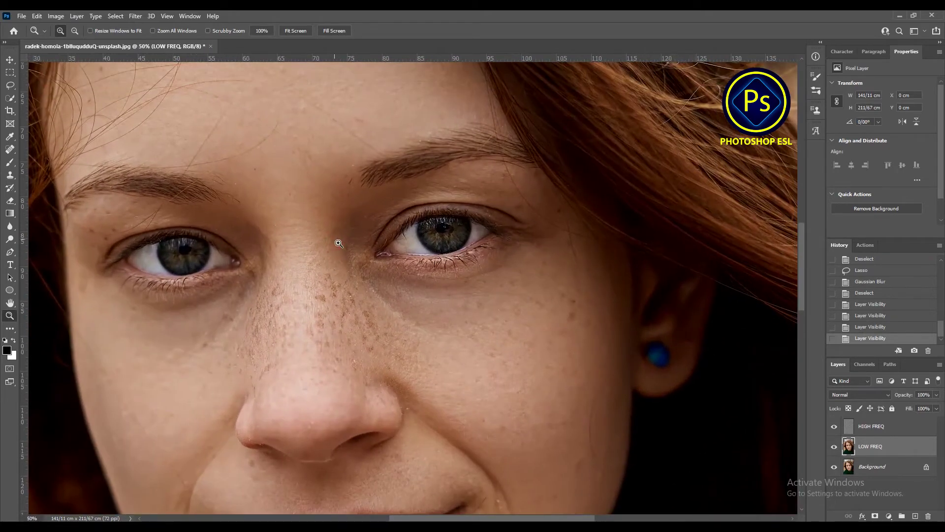
click(10, 148)
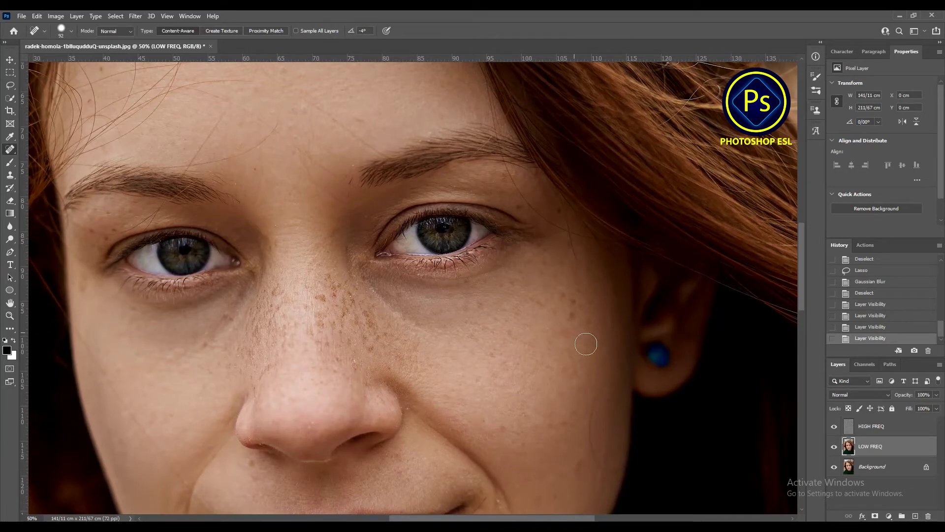
- Spot-heal several cheek blemishes on HIGH FREQ and shrink the brush to 50
click(570, 317)
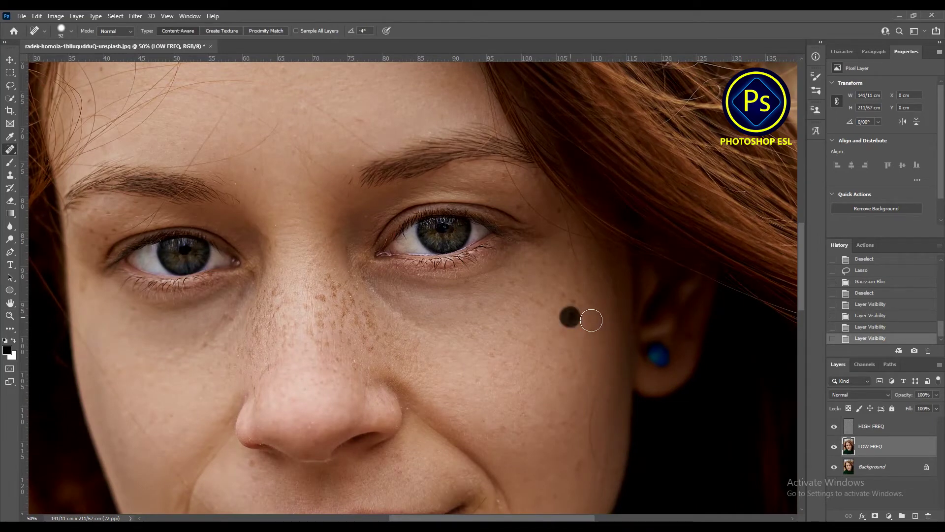
click(877, 430)
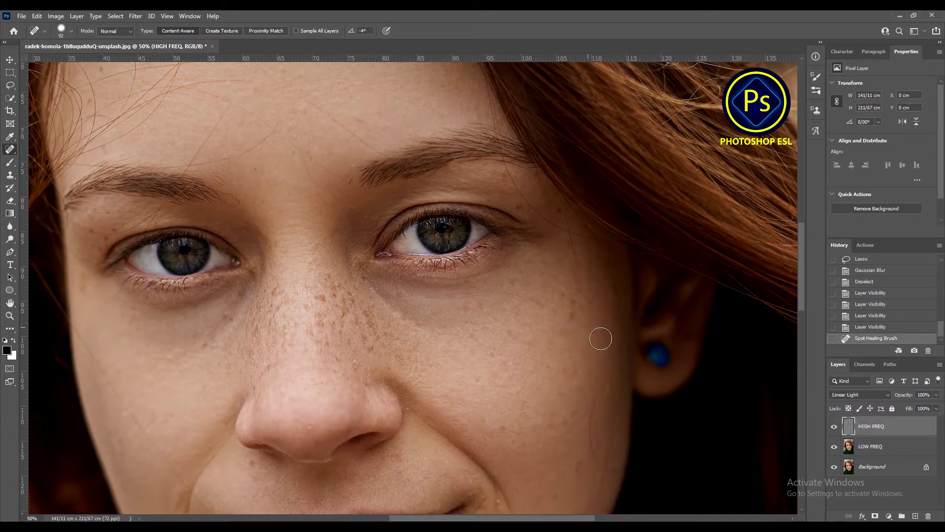
drag(574, 299, 570, 323)
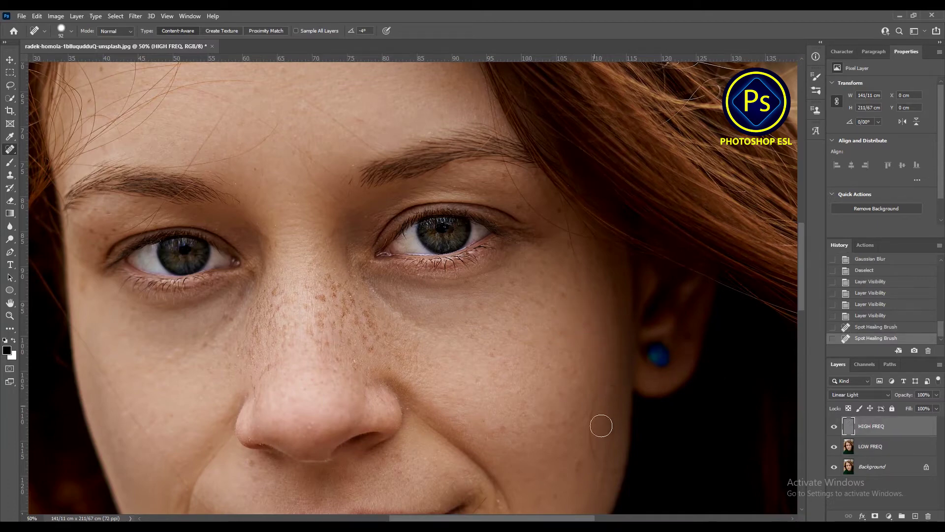
click(575, 462)
click(503, 425)
click(486, 416)
key(bracketleft)
key(bracketleft)
key(bracketleft)
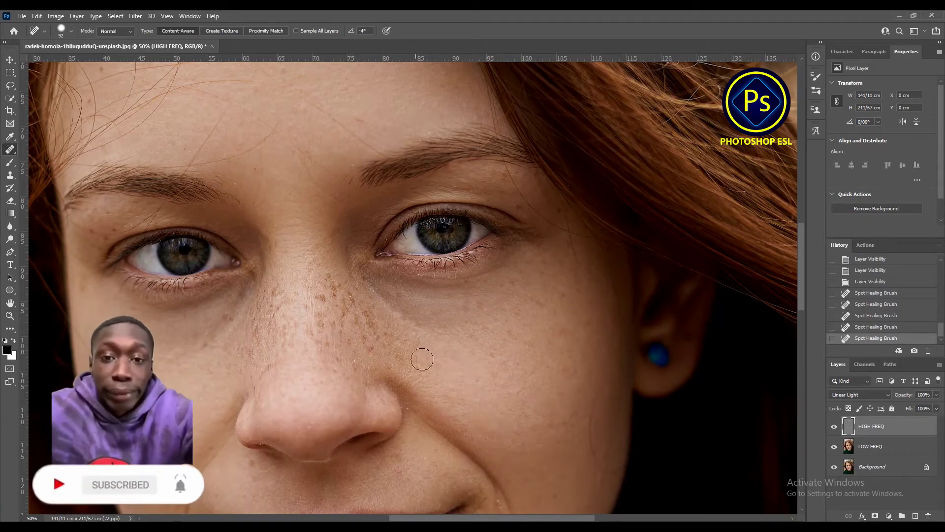
key(bracketleft)
key(bracketleft)
- Heal spots under the eye, on the cheek, near the mouth corner and chin
click(509, 282)
click(485, 282)
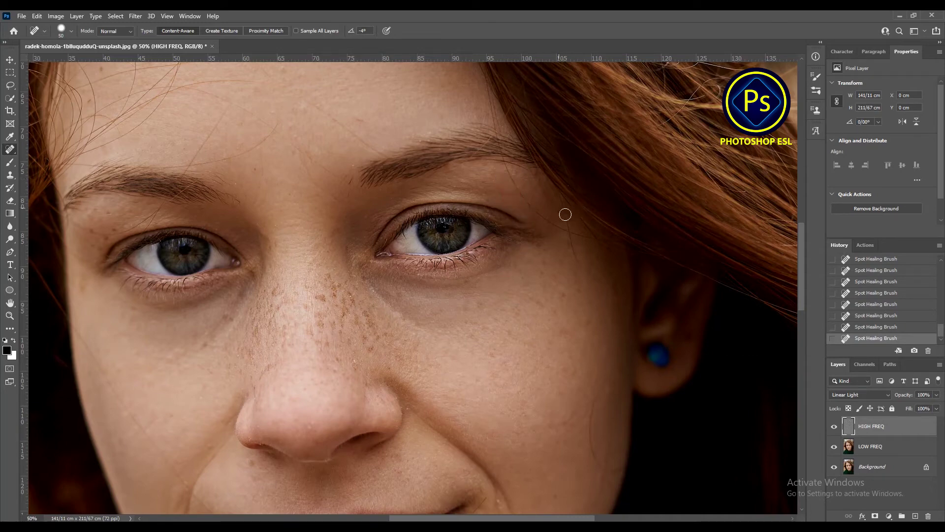
click(503, 341)
click(474, 350)
click(545, 261)
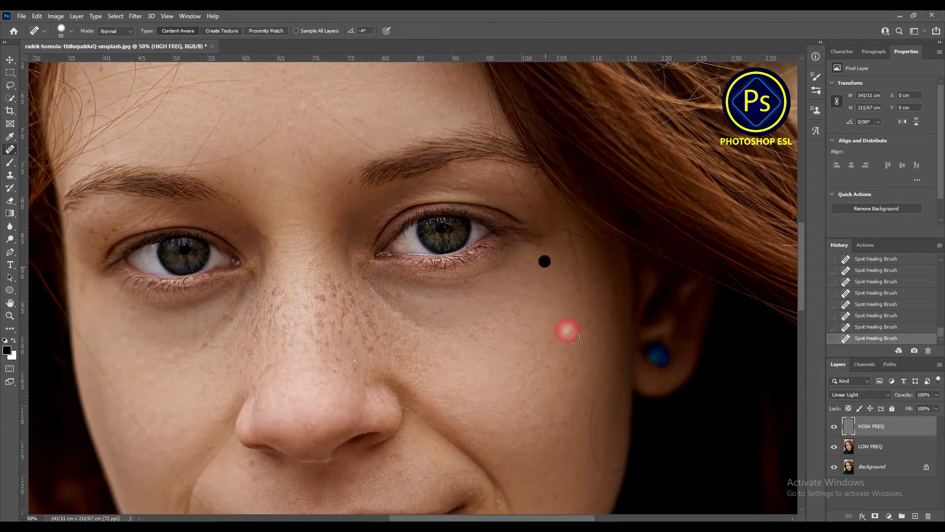
scroll(494, 304, down, 5)
click(487, 283)
mouse_move(477, 280)
mouse_down()
mouse_move(418, 326)
mouse_move(487, 286)
mouse_up()
click(304, 421)
click(326, 438)
- Heal spots beside the nose and streaks across the brow and forehead
scroll(344, 423, up, 5)
click(370, 345)
click(391, 396)
scroll(424, 402, up, 3)
drag(221, 197, 332, 269)
click(313, 240)
scroll(345, 246, up, 2)
scroll(344, 246, left, 4)
mouse_move(367, 380)
mouse_down()
mouse_move(452, 257)
mouse_move(389, 274)
mouse_move(363, 306)
mouse_up()
scroll(393, 286, right, 3)
scroll(394, 285, down, 1)
drag(354, 161, 252, 248)
scroll(172, 246, down, 3)
- Heal spots and small marks on and around the nose
click(169, 222)
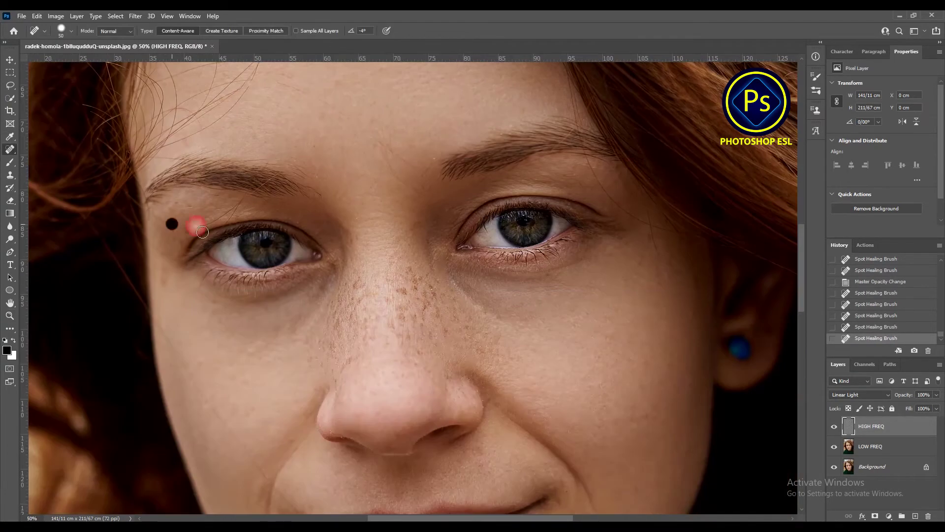
scroll(310, 341, down, 2)
click(320, 101)
drag(377, 129, 387, 203)
drag(473, 192, 449, 213)
drag(421, 155, 416, 189)
drag(409, 133, 391, 160)
drag(389, 192, 377, 222)
drag(340, 173, 317, 261)
- Heal the remaining spots and streaks on the cheek and lower face
scroll(362, 253, up, 1)
click(373, 252)
drag(345, 195, 327, 259)
click(315, 247)
scroll(318, 259, down, 2)
click(228, 322)
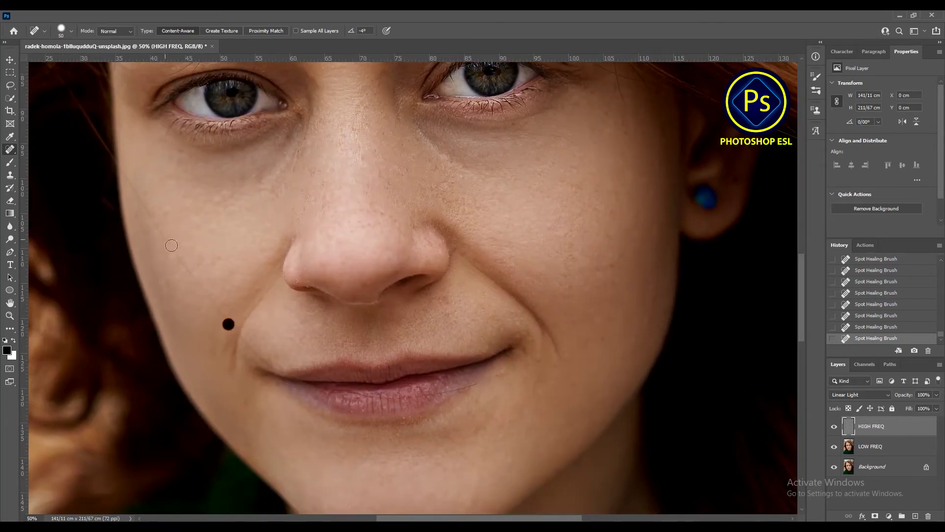
drag(253, 346, 292, 370)
scroll(273, 290, up, 5)
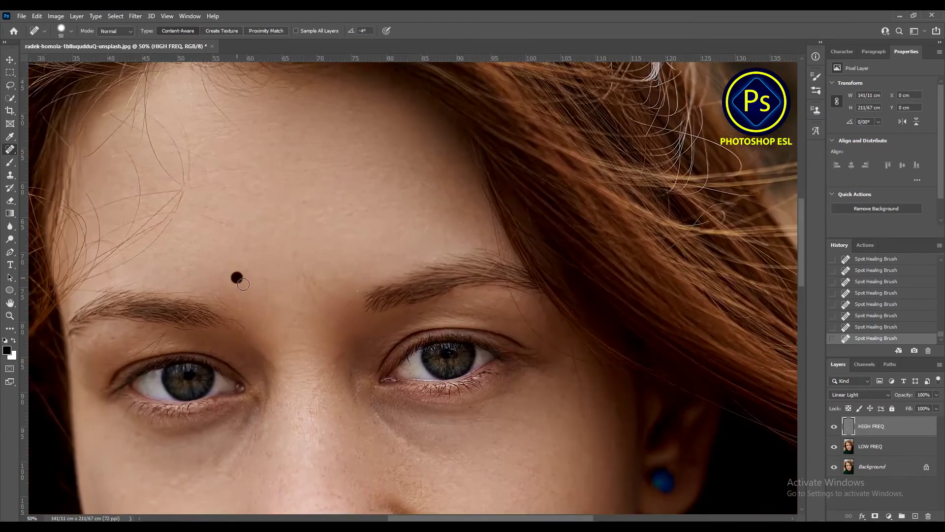
- Lower the HIGH FREQ layer opacity to 74%
click(937, 395)
drag(931, 409, 930, 408)
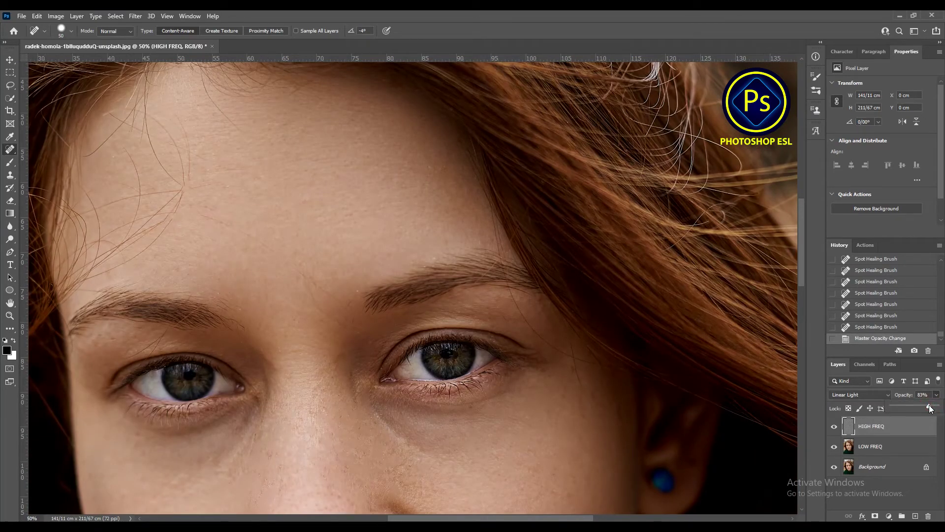
drag(570, 401, 559, 228)
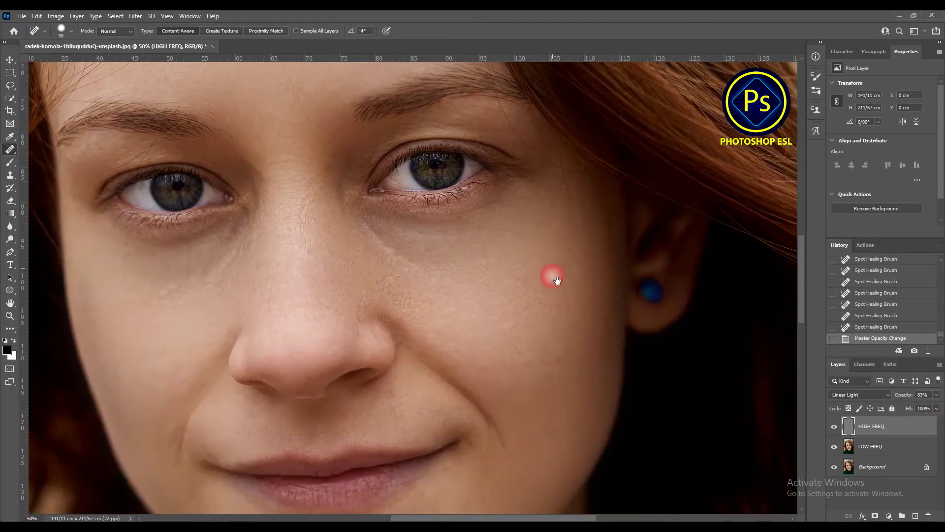
drag(557, 264, 557, 246)
click(938, 396)
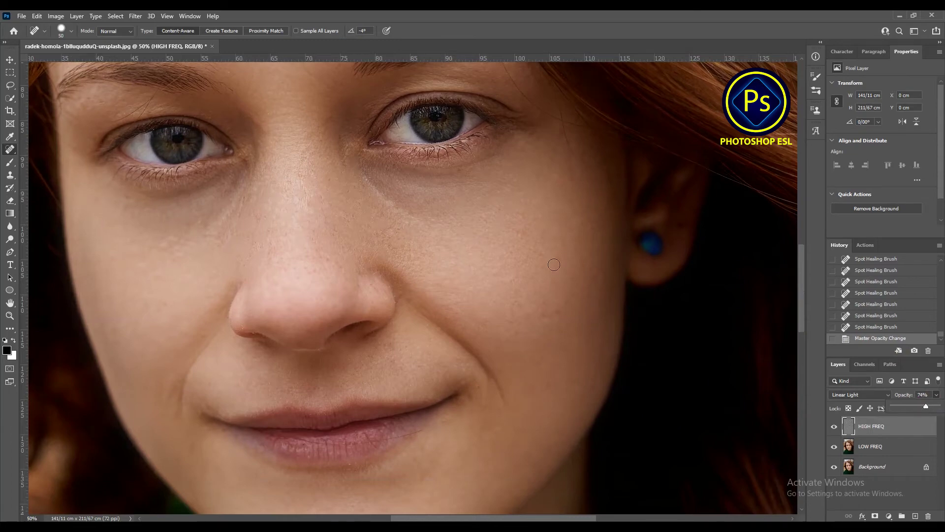
- Zoom out to the whole face and compare with the frequency layers hidden and shown
key(z)
alt+click(359, 213)
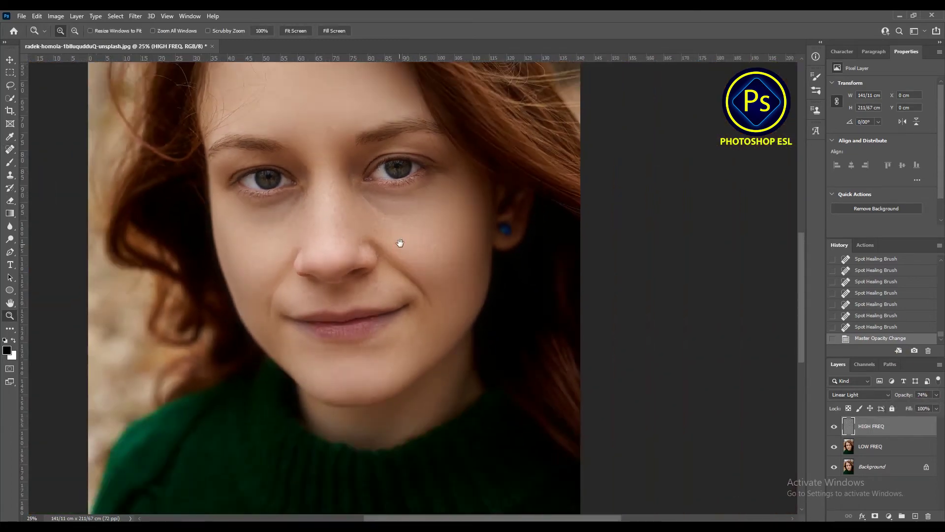
drag(400, 243, 421, 304)
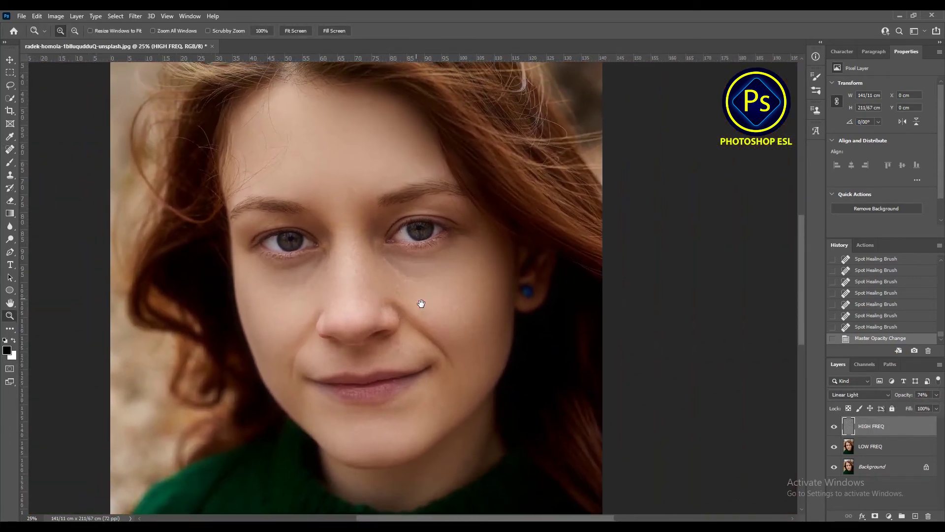
mouse_move(834, 426)
mouse_down()
mouse_move(837, 447)
mouse_move(839, 436)
mouse_up()
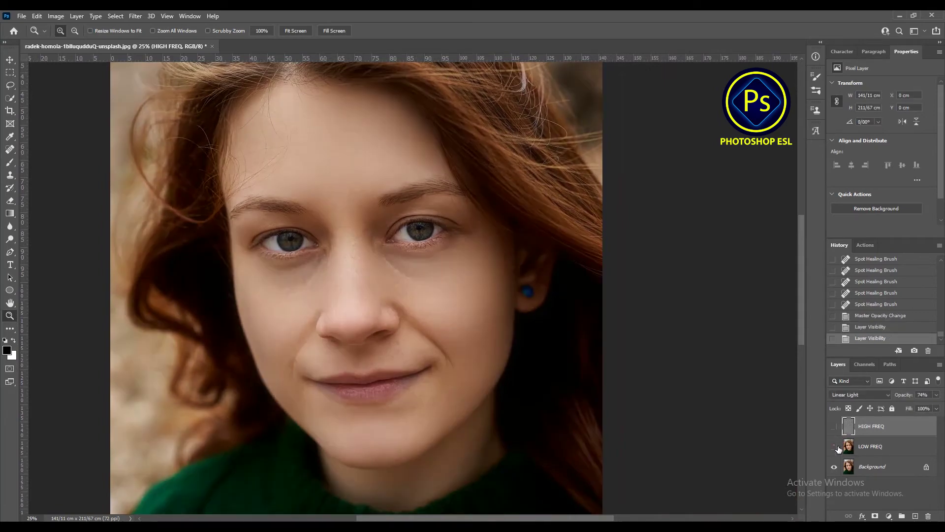
click(839, 448)
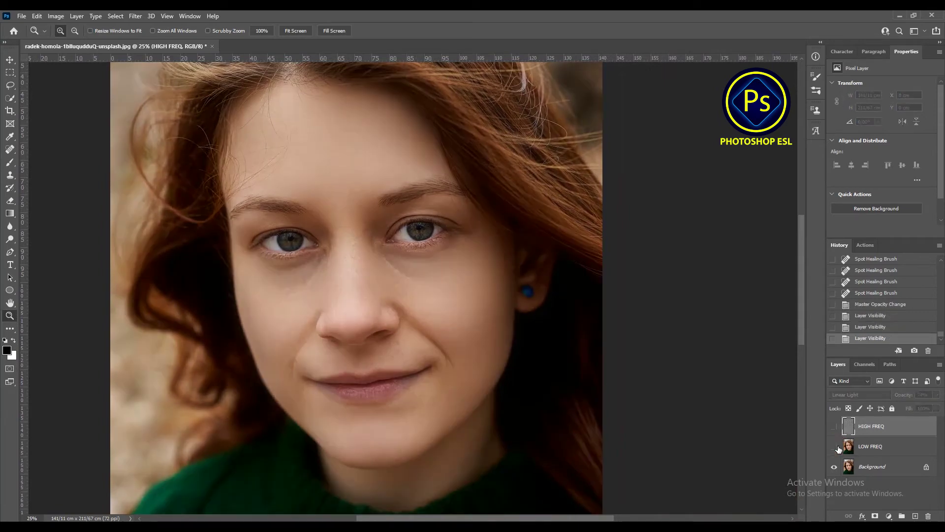
click(839, 435)
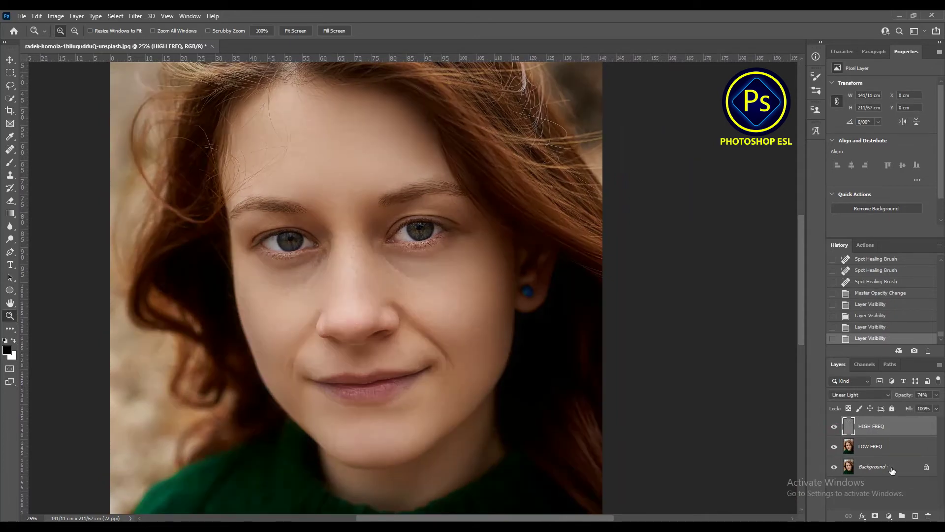
- Select all three layers, flatten them into one Background, and launch the Camera Raw filter
shift+click(893, 471)
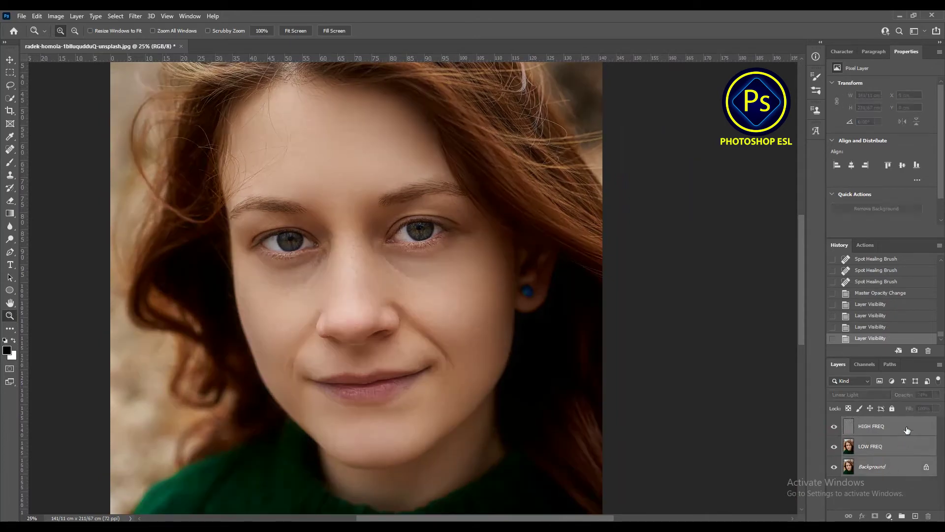
click(941, 365)
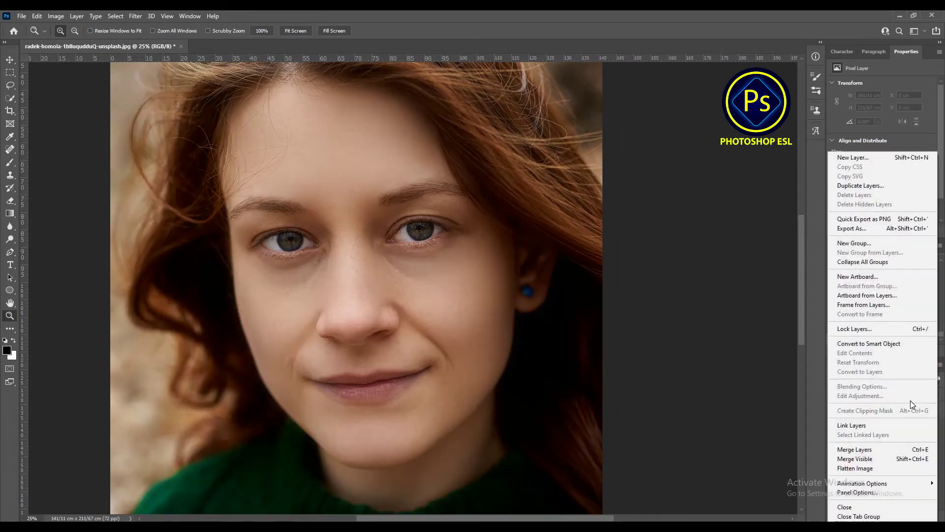
click(867, 467)
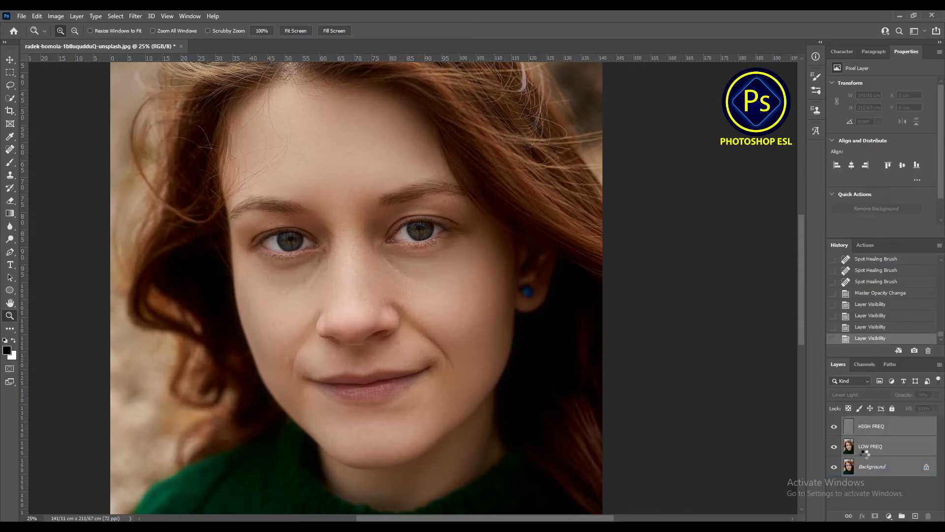
click(136, 16)
click(162, 90)
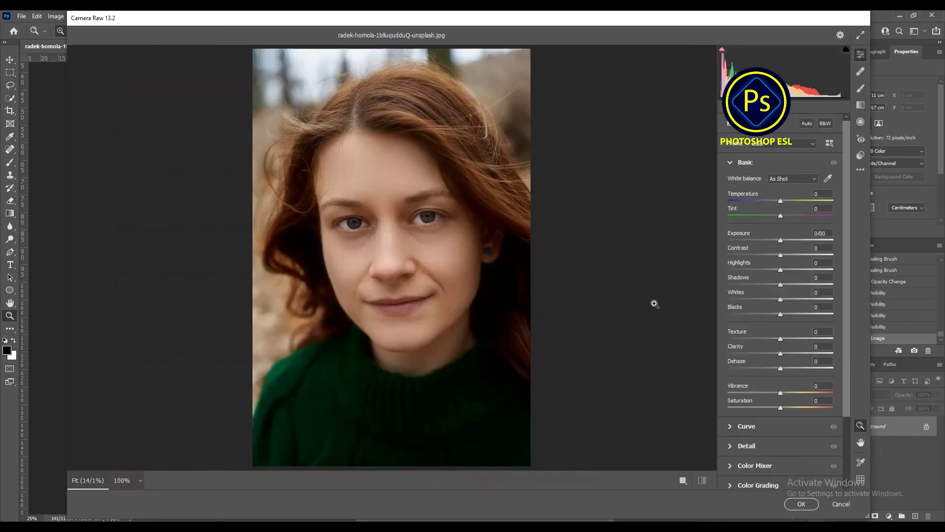
- In Camera Raw, lift Shadows and Blacks to +47, set Texture +31 and Highlights -17
click(806, 284)
click(805, 314)
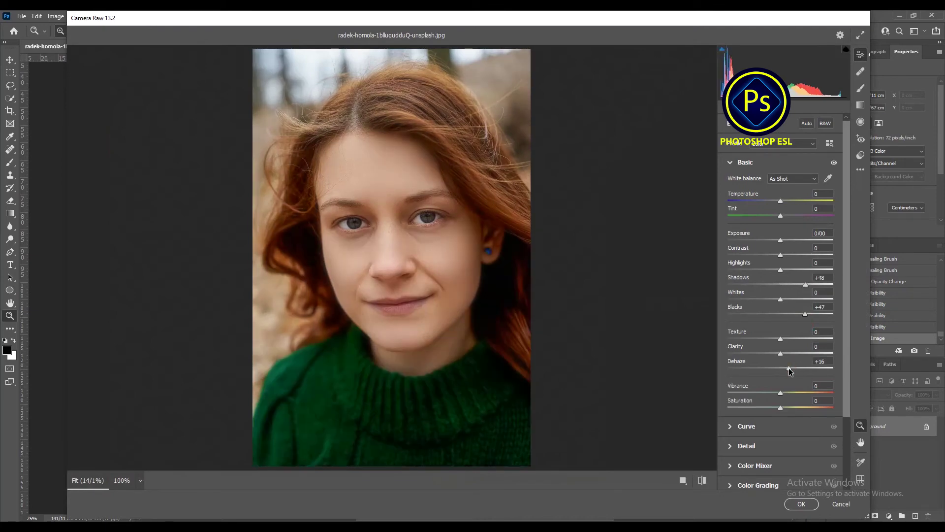
click(784, 368)
click(796, 339)
click(815, 284)
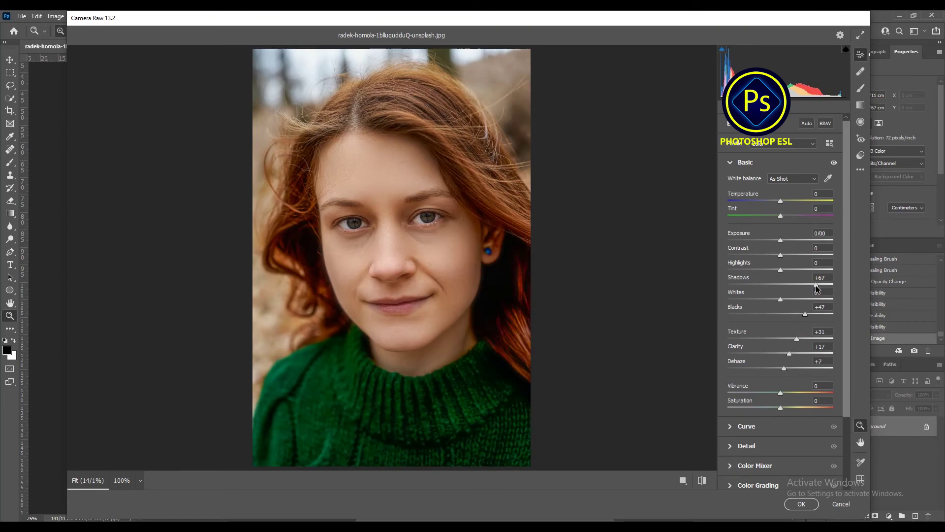
click(774, 270)
drag(773, 270, 772, 270)
- Set Whites +25, Shadows +79, Dehaze +15, Exposure +0.20 and Temperature -4
click(794, 298)
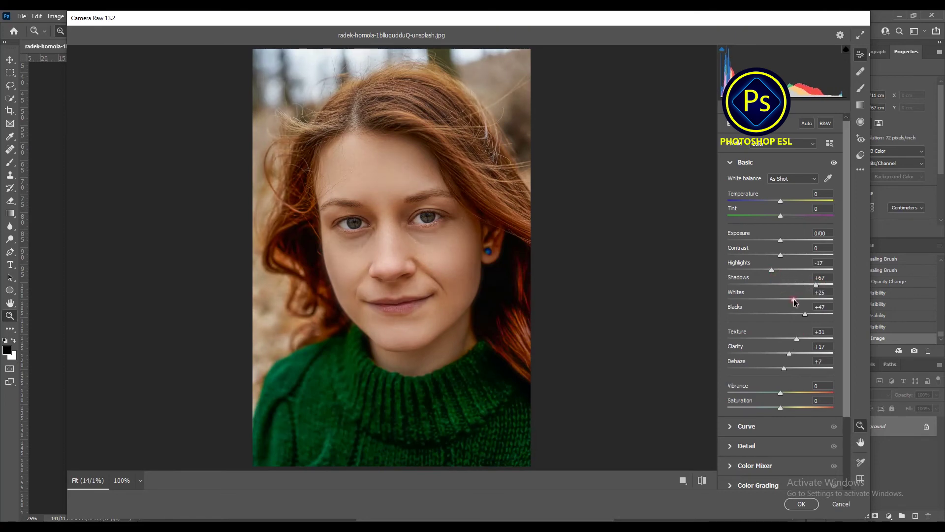
click(822, 284)
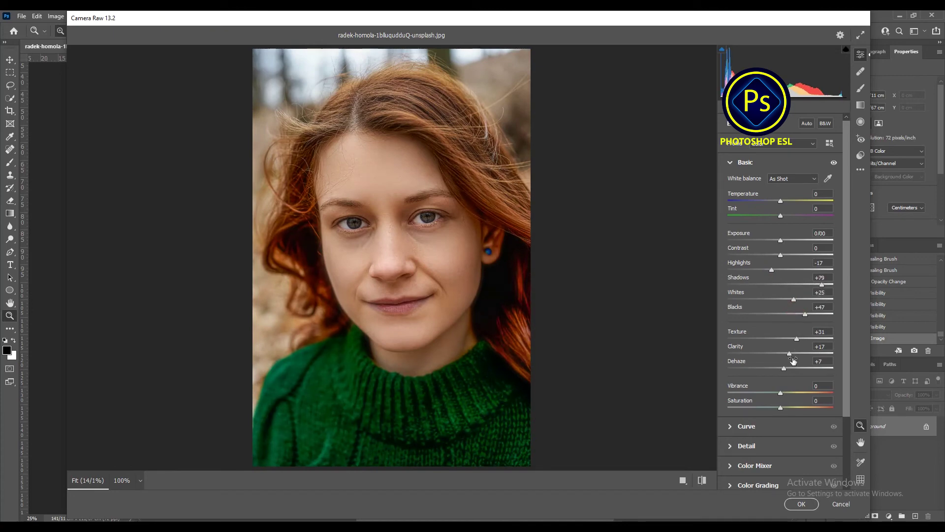
click(788, 369)
drag(781, 241, 783, 240)
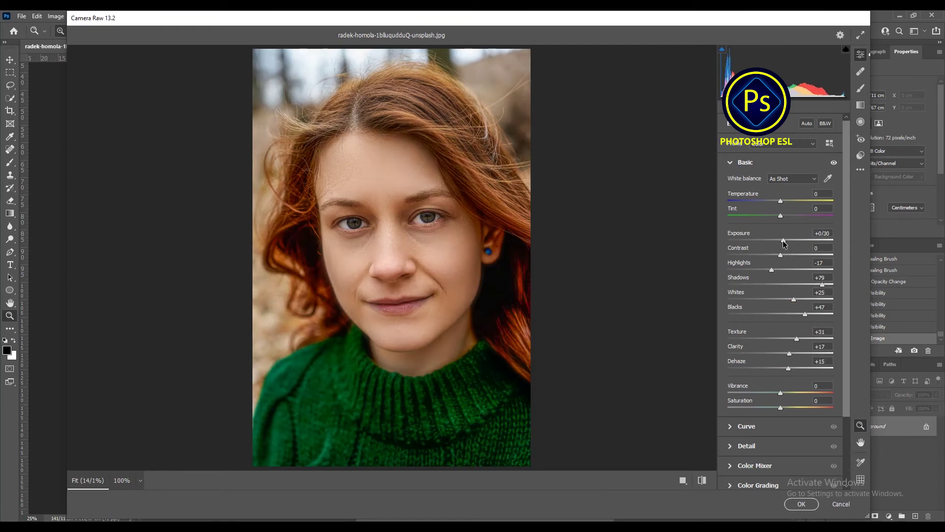
click(782, 240)
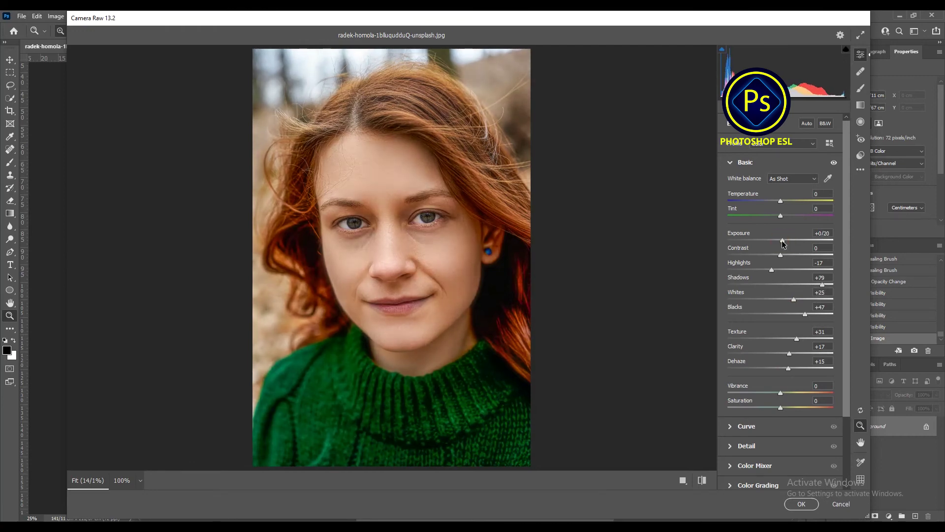
drag(781, 202, 779, 202)
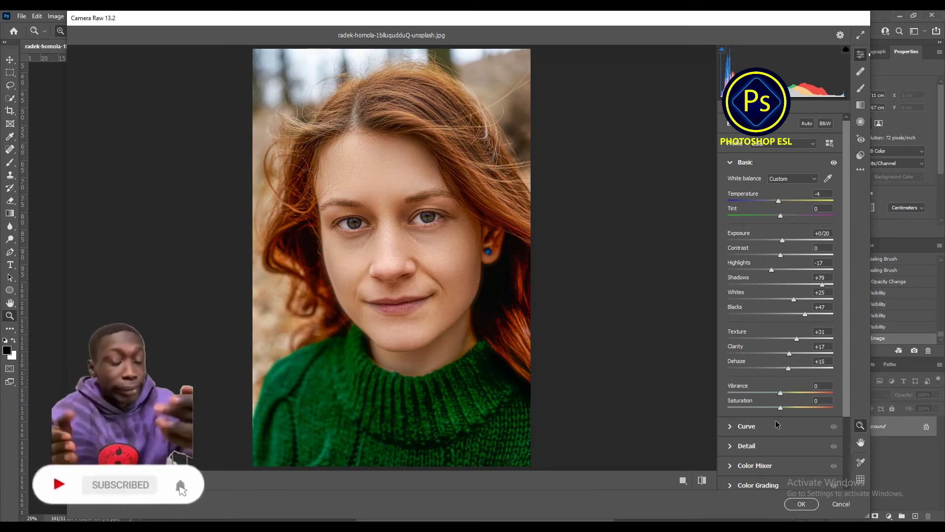
- Add a -28 vignette under Effects and apply the Camera Raw adjustments
scroll(781, 436, down, 3)
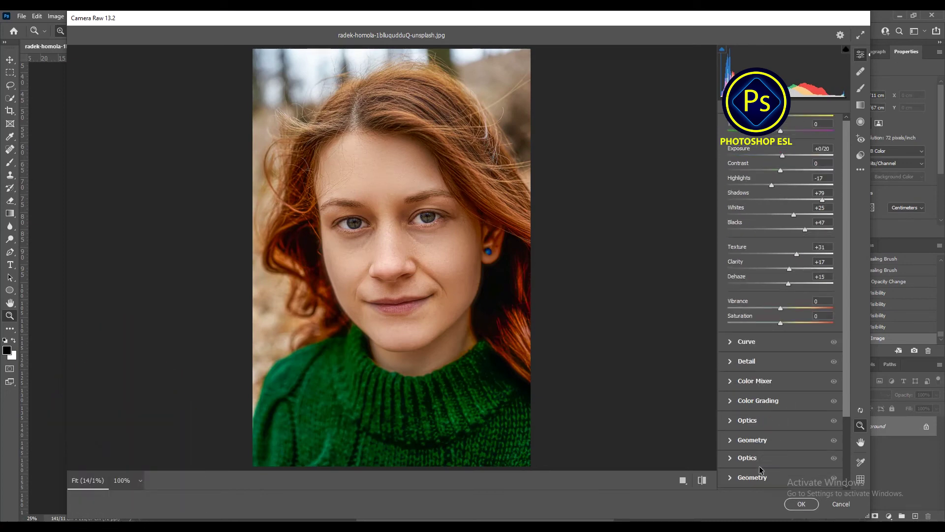
click(749, 456)
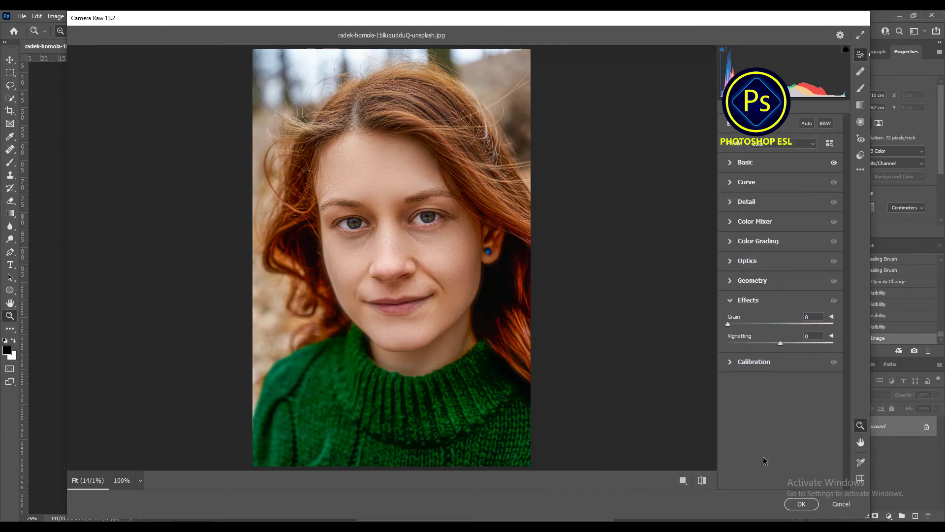
drag(774, 343, 767, 344)
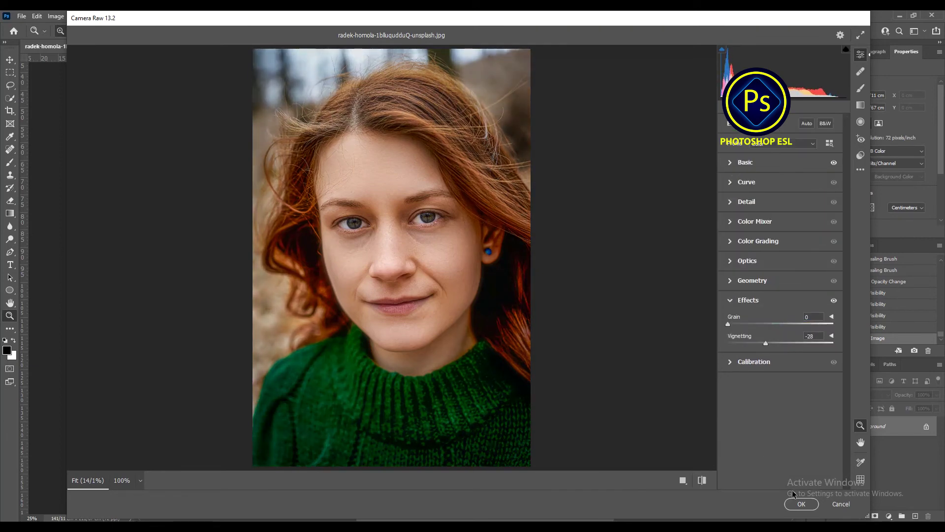
click(802, 503)
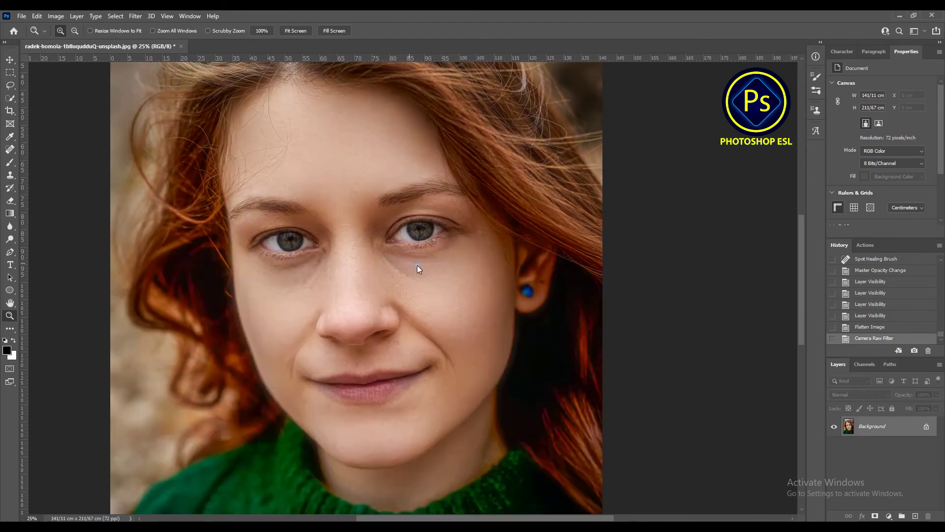
right_click(418, 265)
click(376, 274)
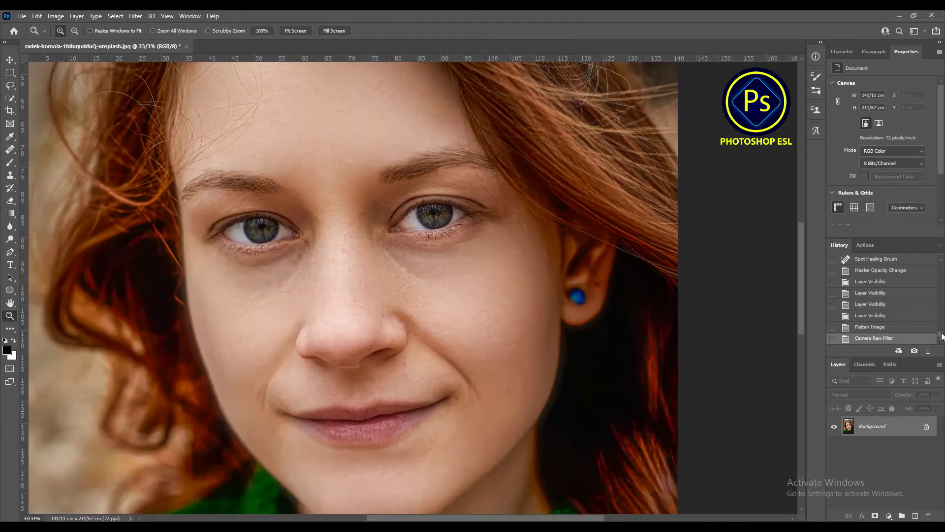
drag(941, 336, 905, 275)
click(880, 281)
alt+click(519, 256)
alt+click(494, 259)
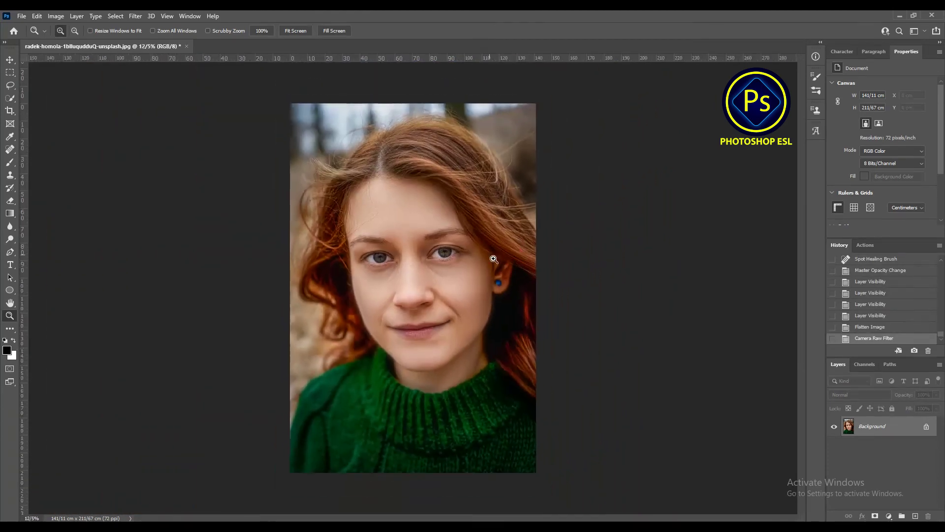
click(495, 261)
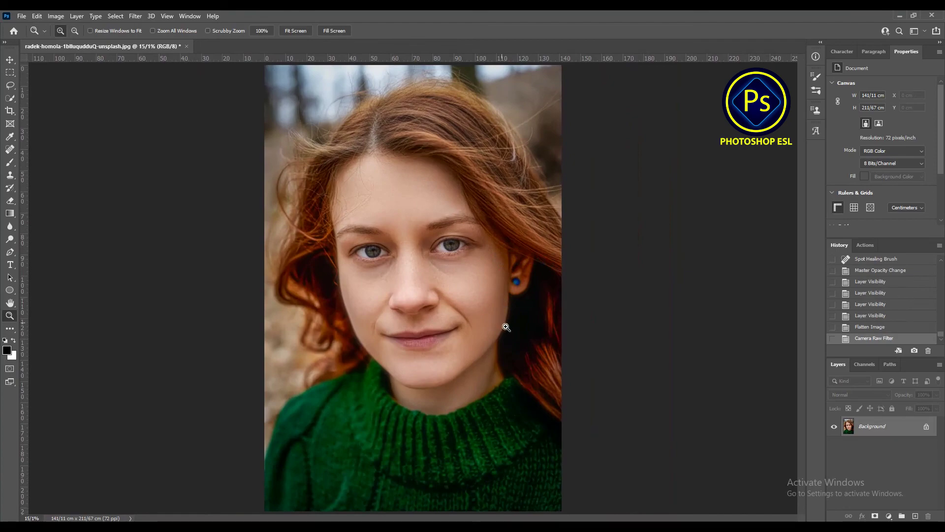